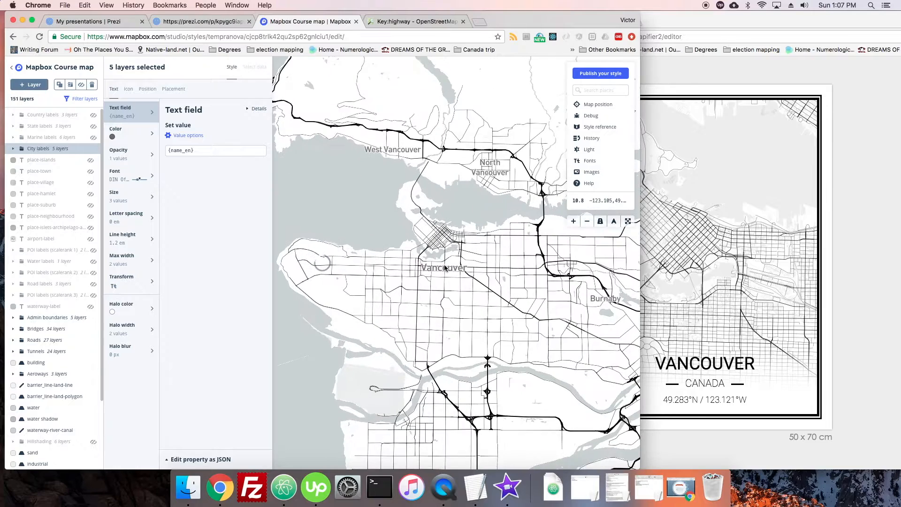
Expand the City labels group and toggle the visibility of place-city-lg-n and place-city-lg-s in turn to identify Vancouver's label layer
scroll(449, 274, "down", 2)
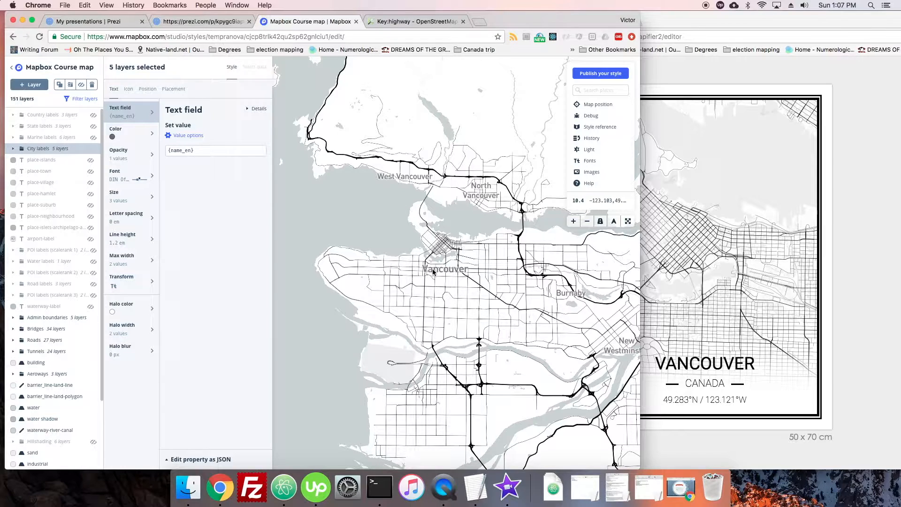
left_click(13, 148)
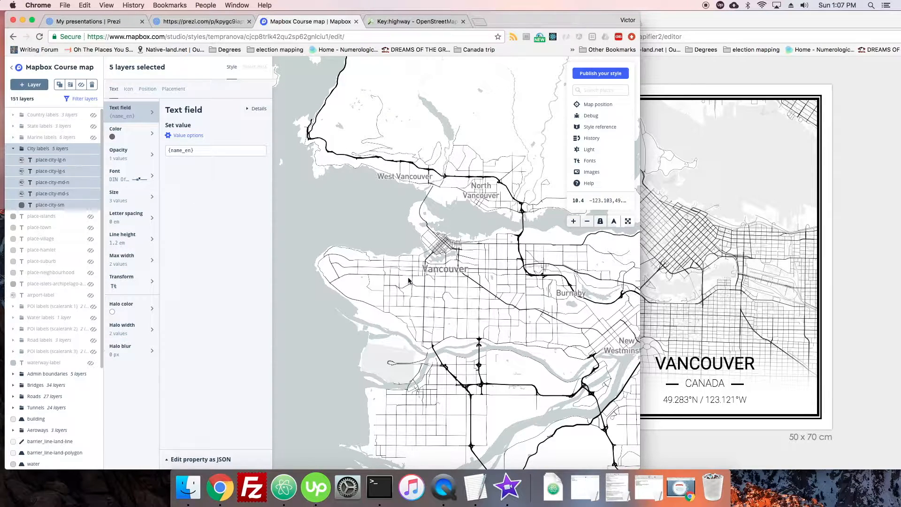
left_click(50, 160)
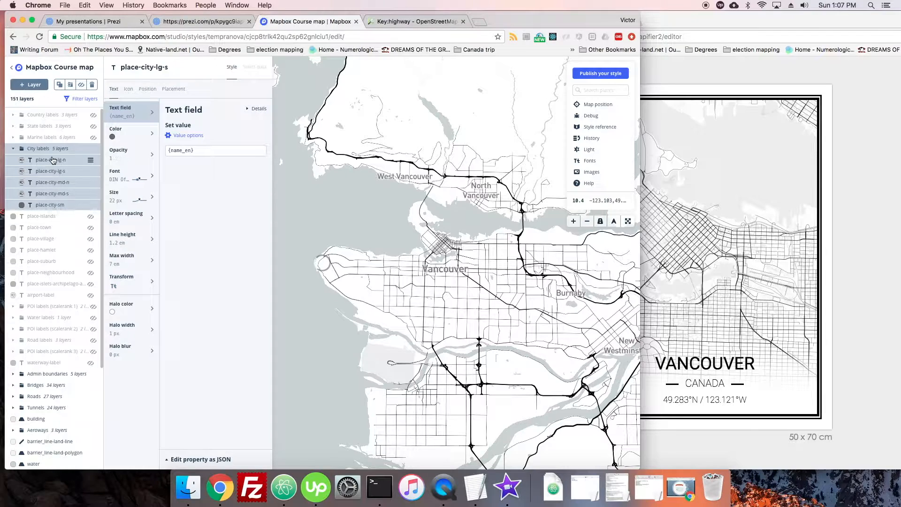
left_click(81, 85)
left_click(81, 85)
left_click(60, 170)
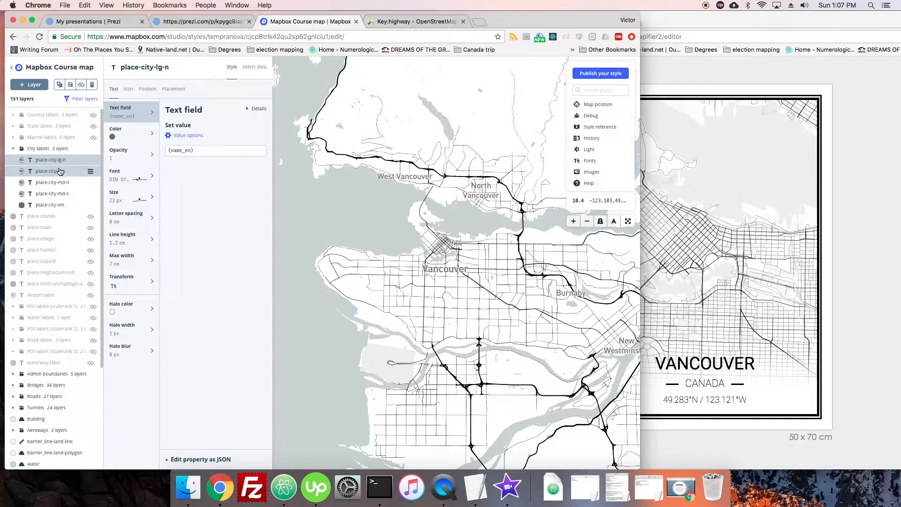
left_click(81, 85)
left_click(81, 86)
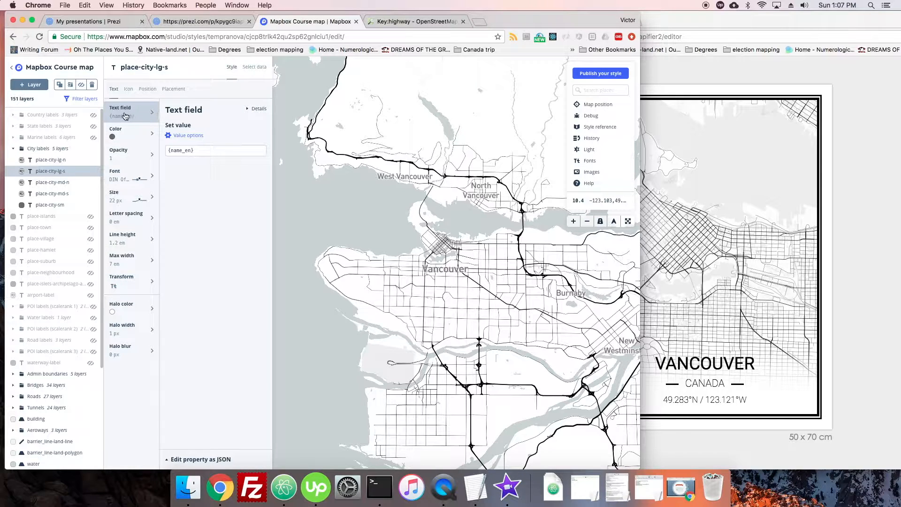
Look through the icon, position and placement properties of the place-city-lg-s layer, ending back at its text properties
left_click(126, 94)
left_click(146, 92)
left_click(172, 91)
left_click(142, 93)
left_click(129, 93)
left_click(147, 92)
left_click(171, 94)
left_click(148, 91)
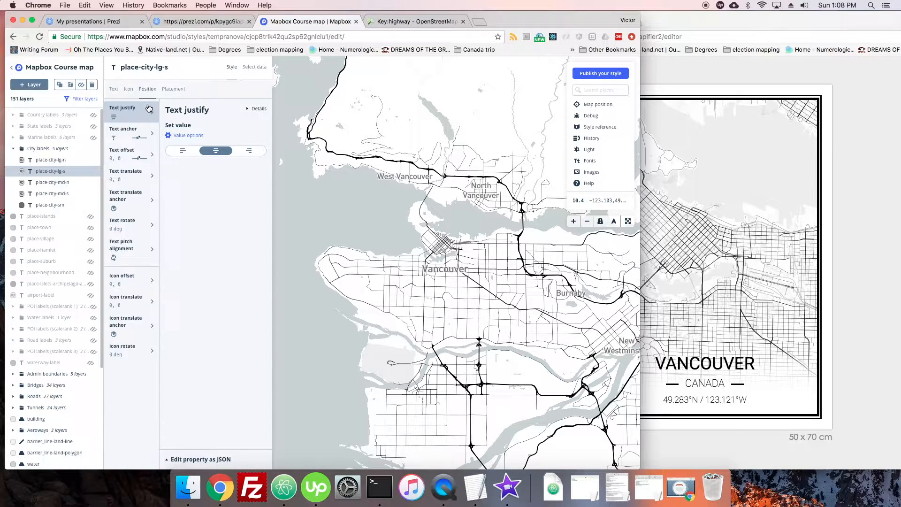
left_click(128, 91)
left_click(115, 91)
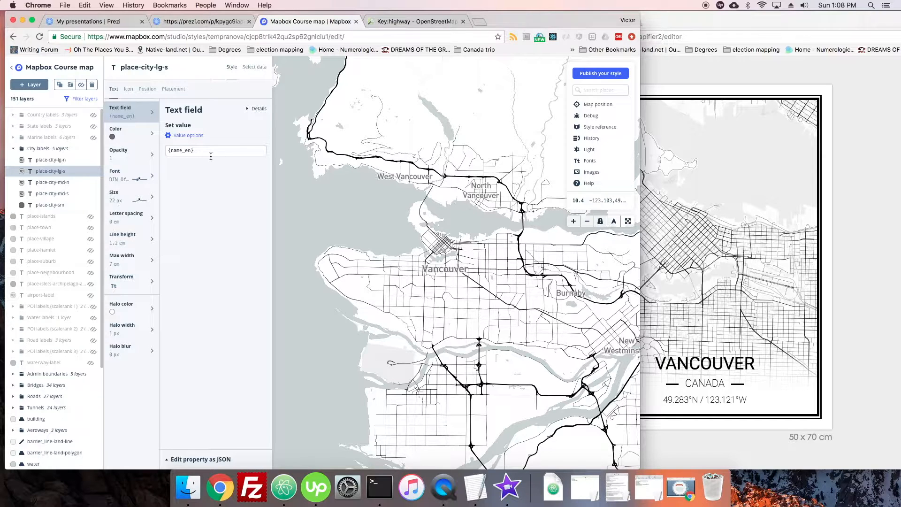
Try the French {name_fr} and Arabic {name_ar} place names as the text field of place-city-lg-s
left_click(197, 151)
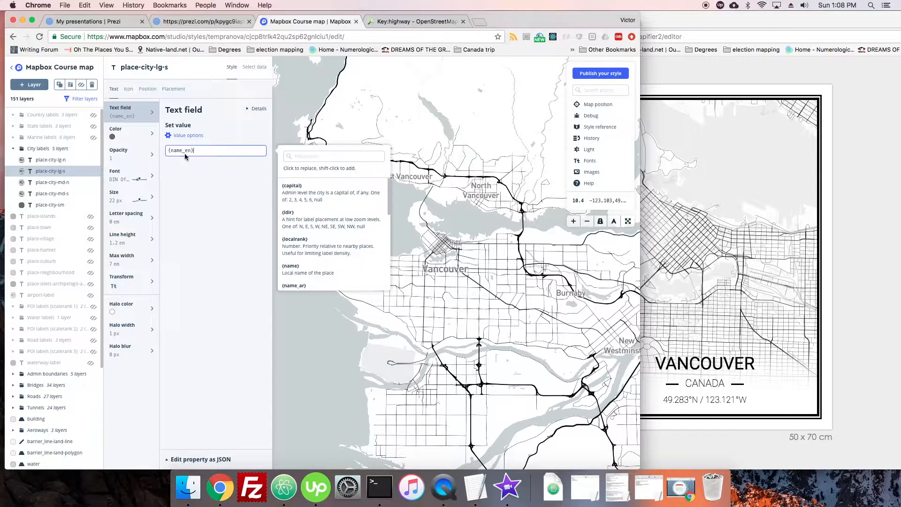
left_click_drag(168, 151, 194, 151)
left_click(195, 152)
left_click(189, 151)
left_click_drag(206, 150, 166, 151)
left_click_drag(388, 188, 389, 212)
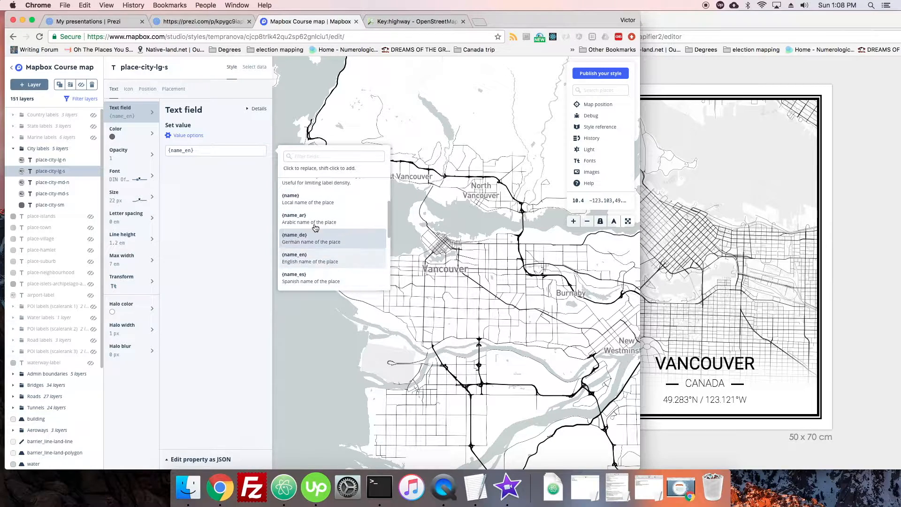
left_click_drag(389, 225, 387, 252)
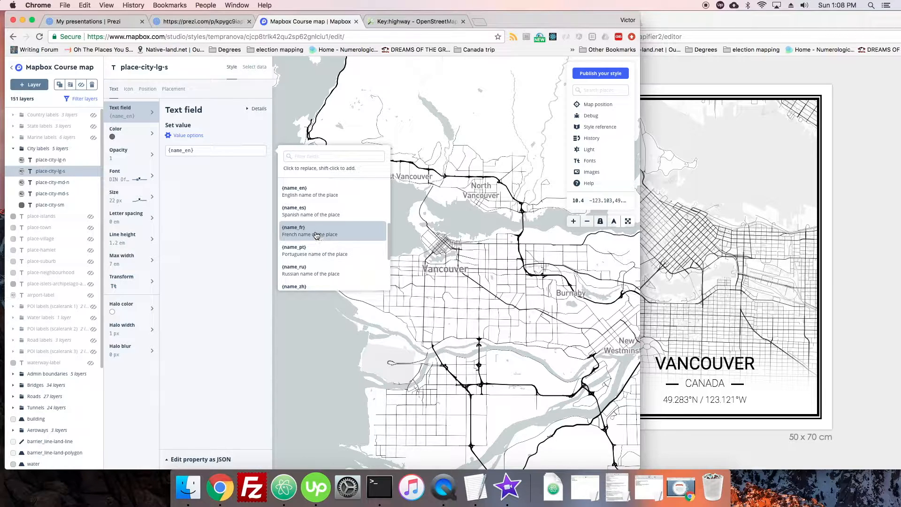
left_click(302, 230)
scroll(389, 239, "up", 2)
left_click(322, 191)
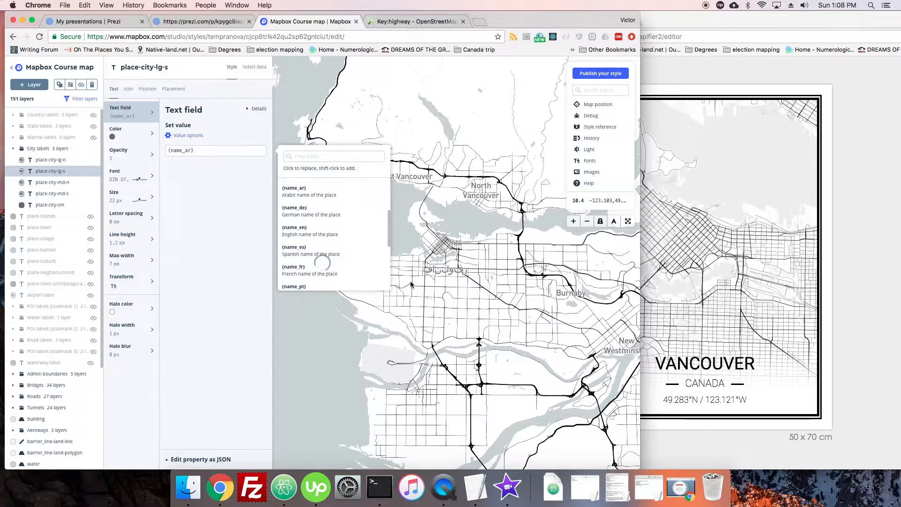
Set the text field of place-city-lg-s to the local place name, {name}
scroll(392, 253, "down", 3)
left_click_drag(392, 251, 397, 219)
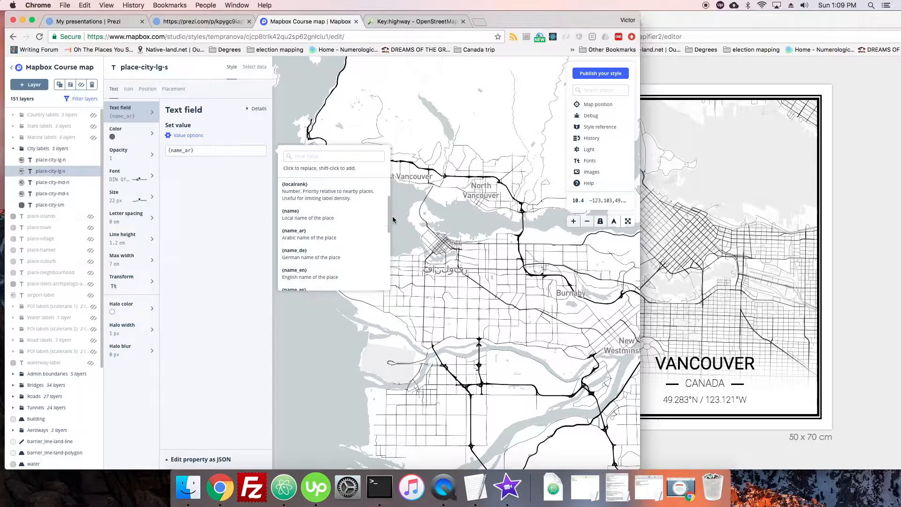
left_click(342, 218)
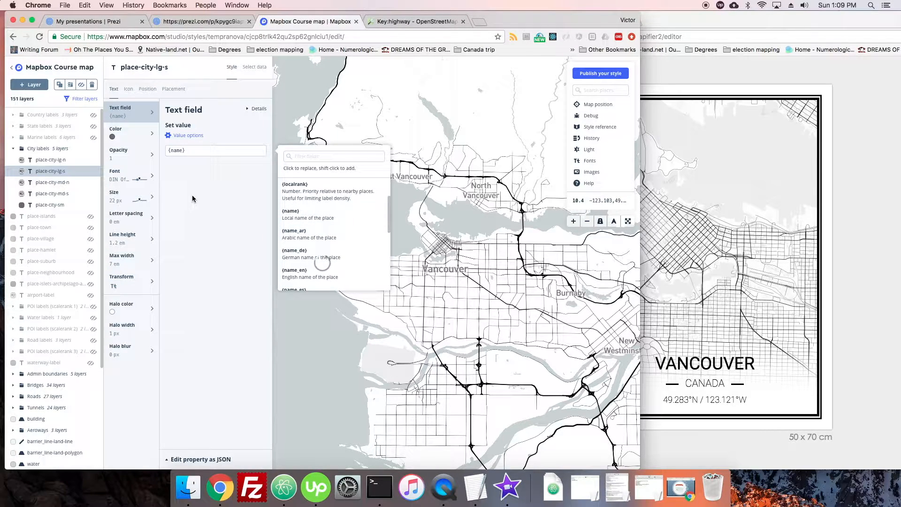
left_click(215, 196)
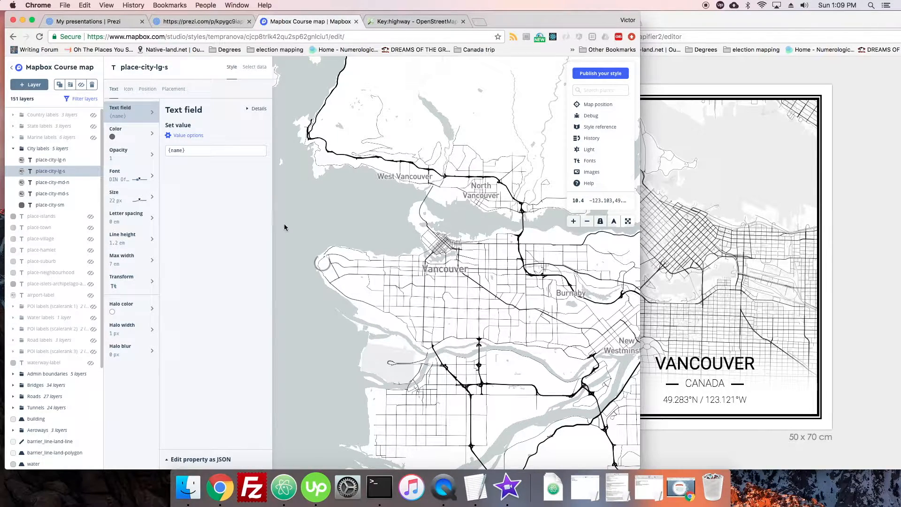
Review the value options available for the text field, leaving the direct value in use
left_click(197, 138)
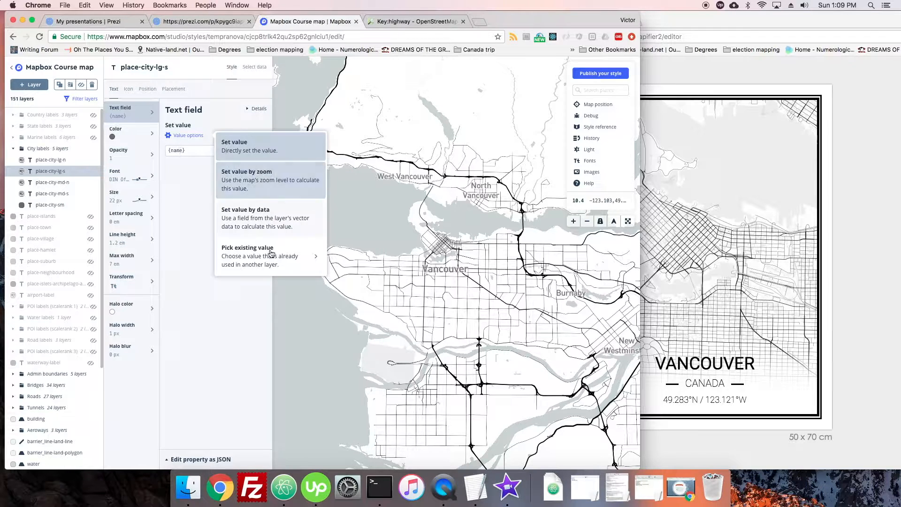
left_click(193, 180)
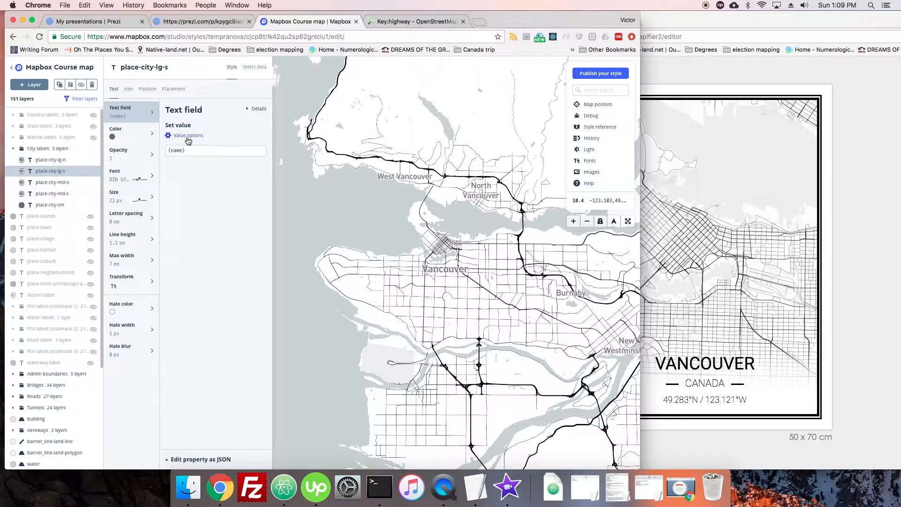
left_click(188, 137)
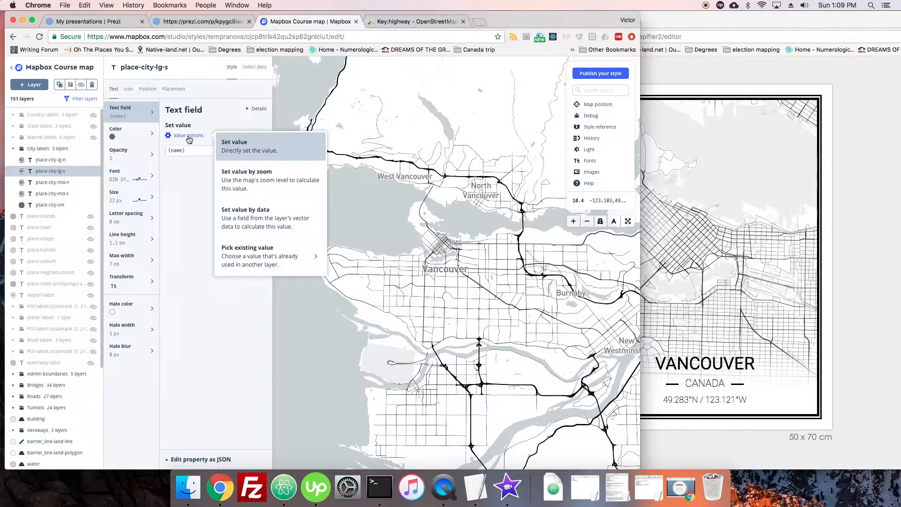
left_click(190, 180)
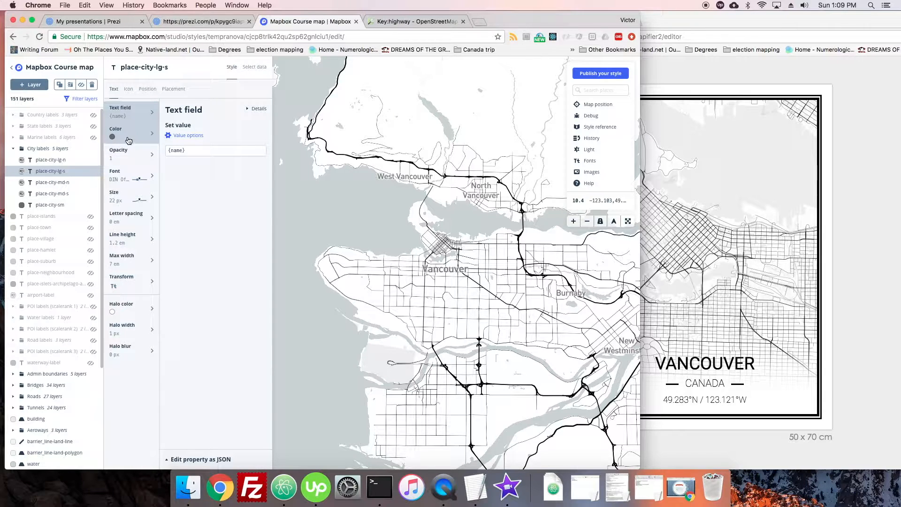
Review the font, size, letter spacing, line height and max width settings of the place-city-lg-s label
left_click(118, 174)
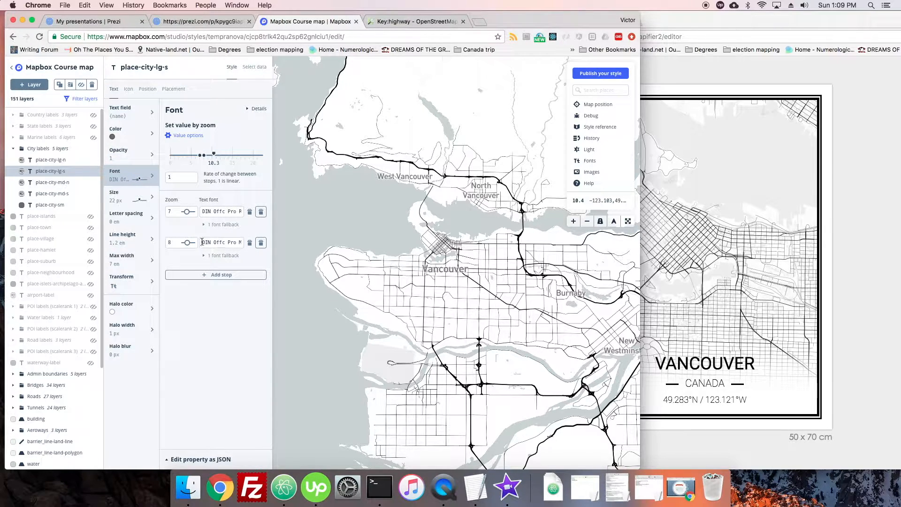
left_click(120, 199)
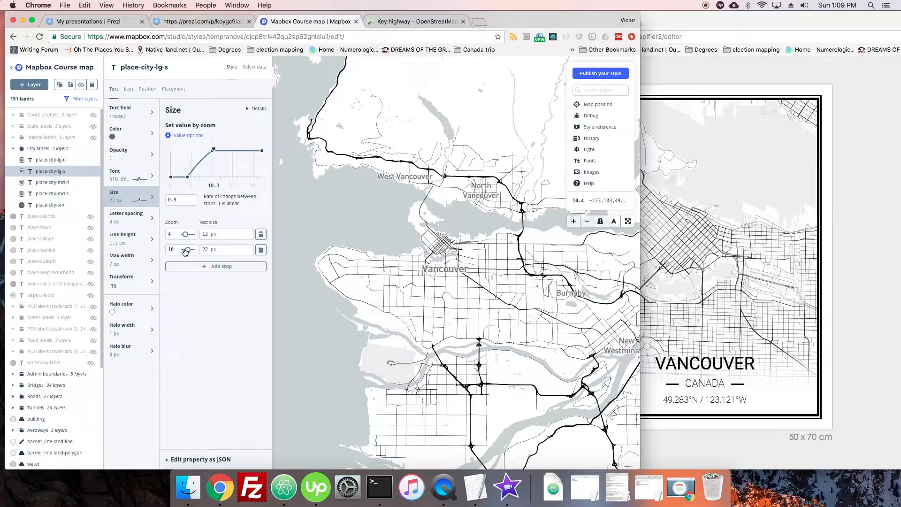
left_click(126, 220)
left_click(127, 238)
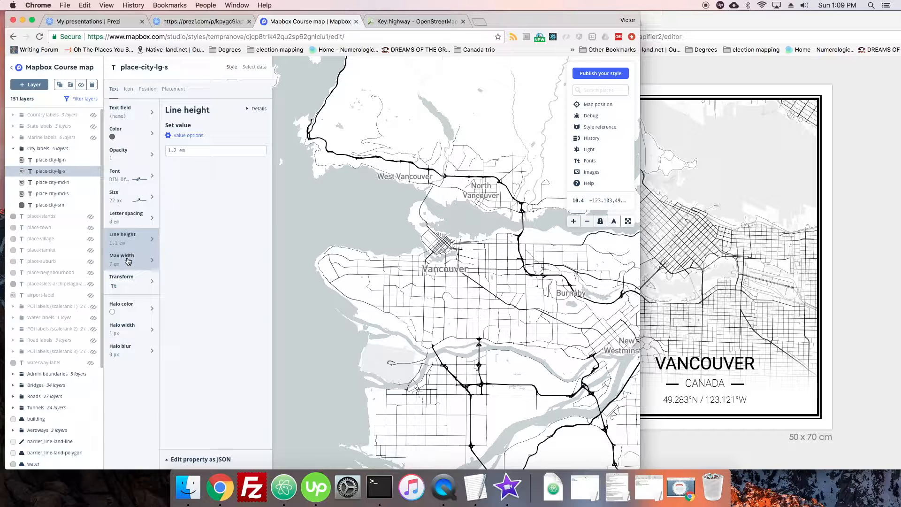
left_click(127, 260)
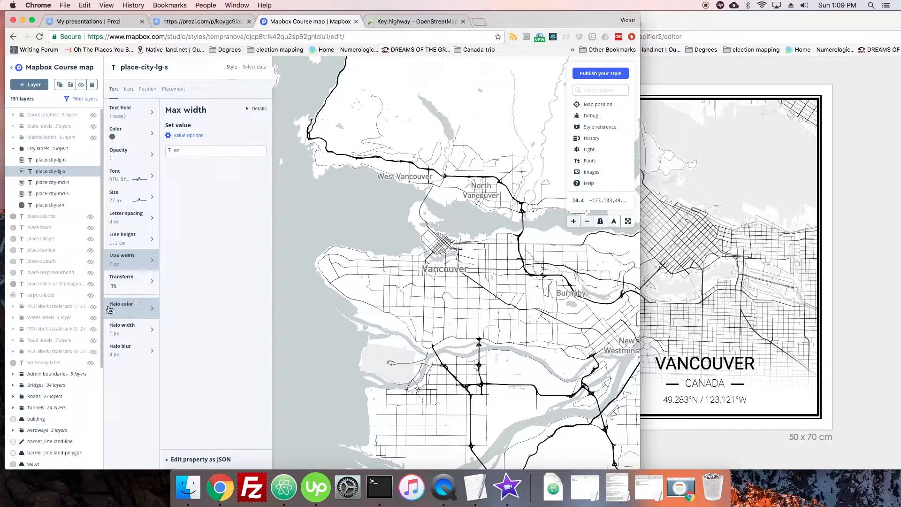
Set the text color of the place-city-lg-s label to black, hsl(0, 0%, 0%)
left_click(113, 137)
left_click(195, 151)
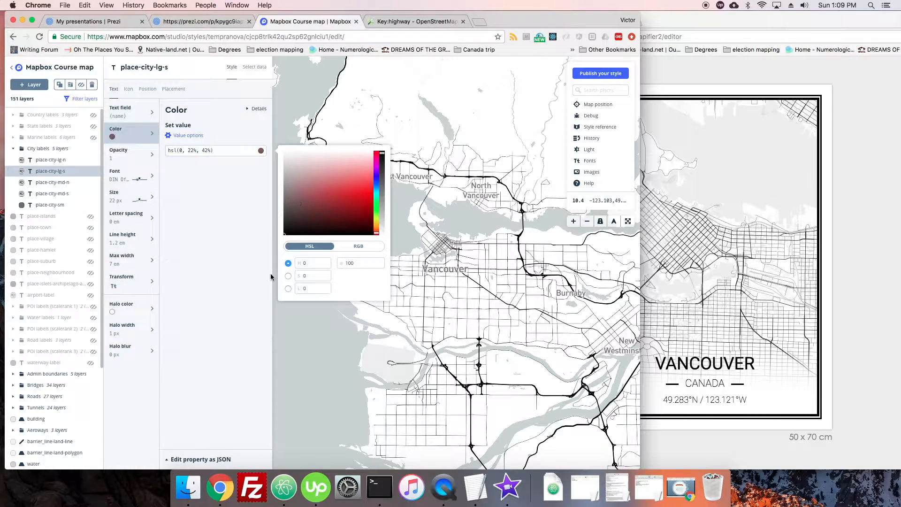
left_click(193, 268)
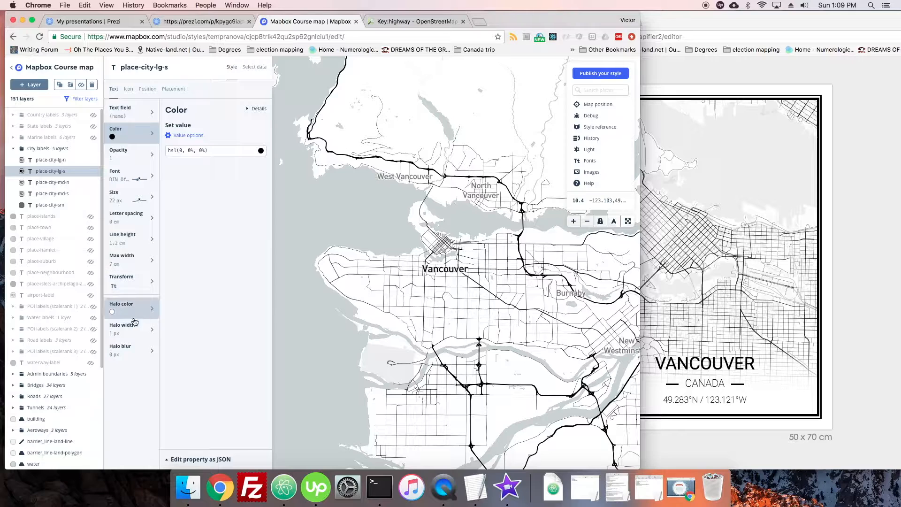
Set both the halo width and the halo blur of the place-city-lg-s label to 5 px
left_click(124, 305)
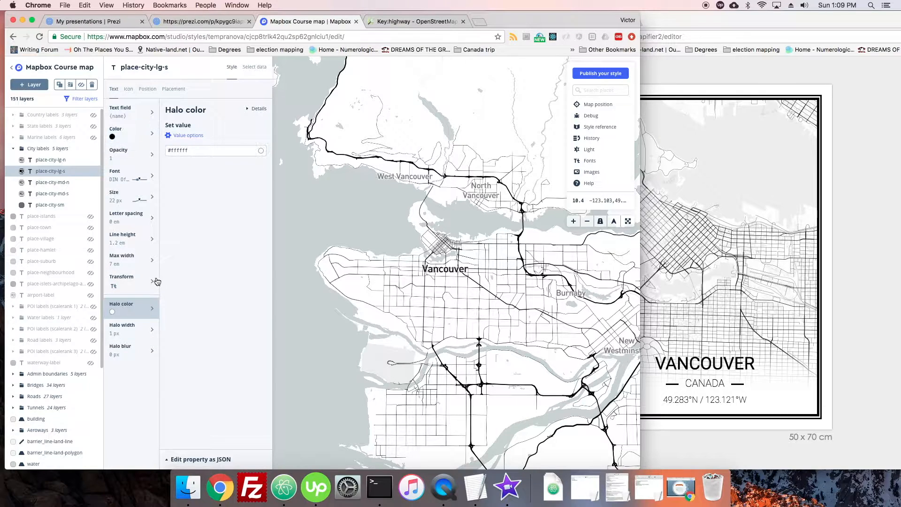
left_click(122, 331)
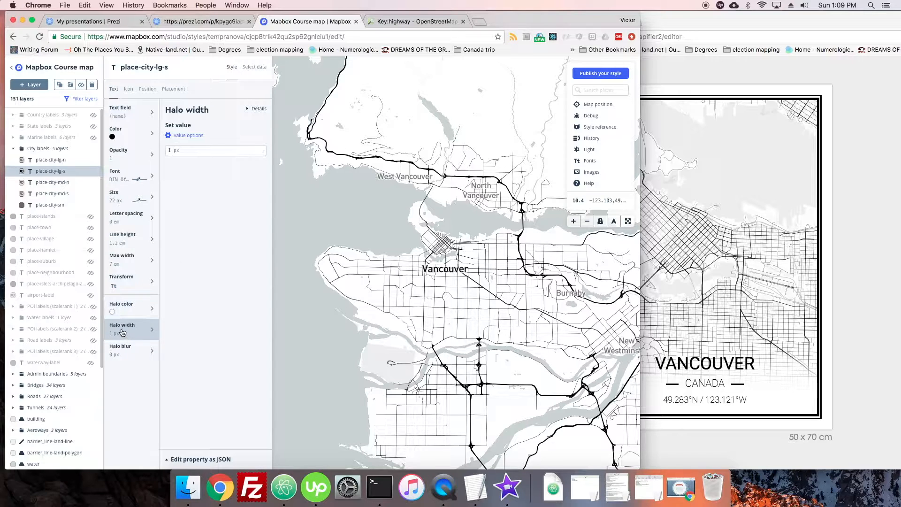
left_click(170, 151)
left_click(126, 349)
left_click(171, 150)
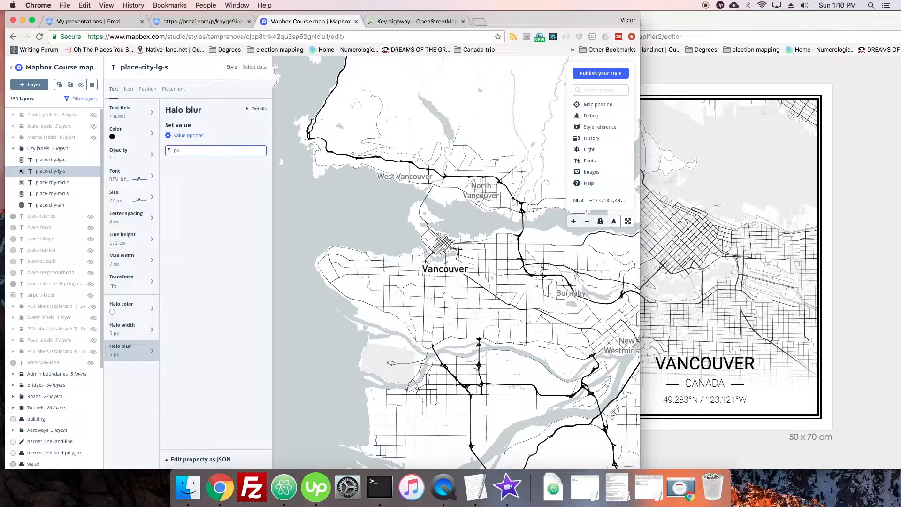
Try a halo width of 3 px on the place-city-lg-s label, and set it back to 5 px
scroll(428, 276, "up", 2)
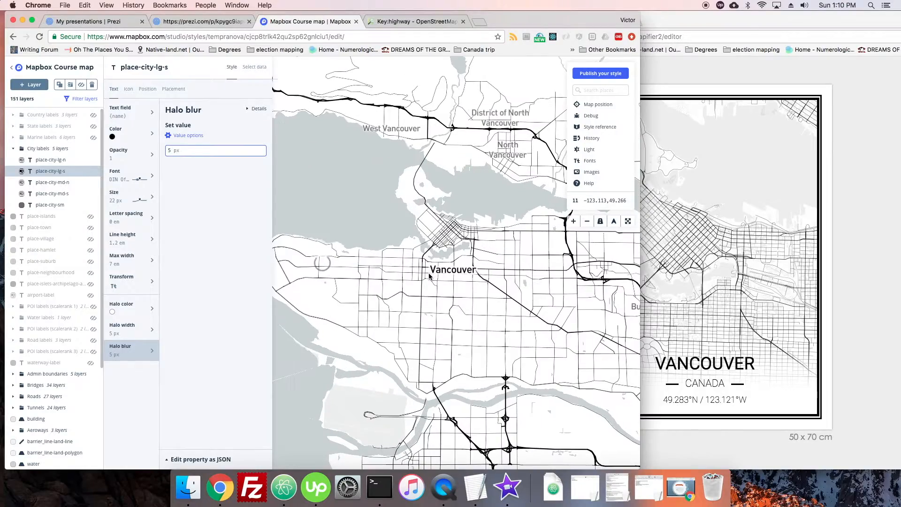
scroll(428, 276, "down", 3)
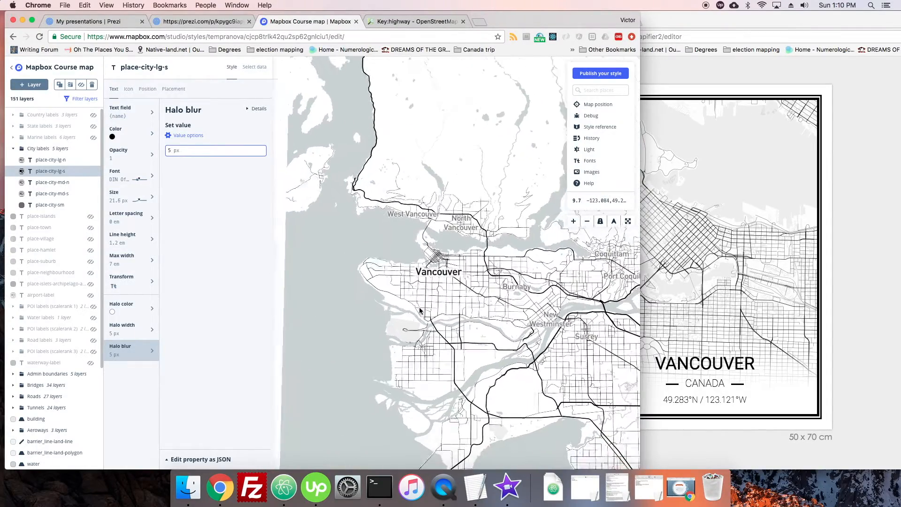
scroll(432, 281, "up", 2)
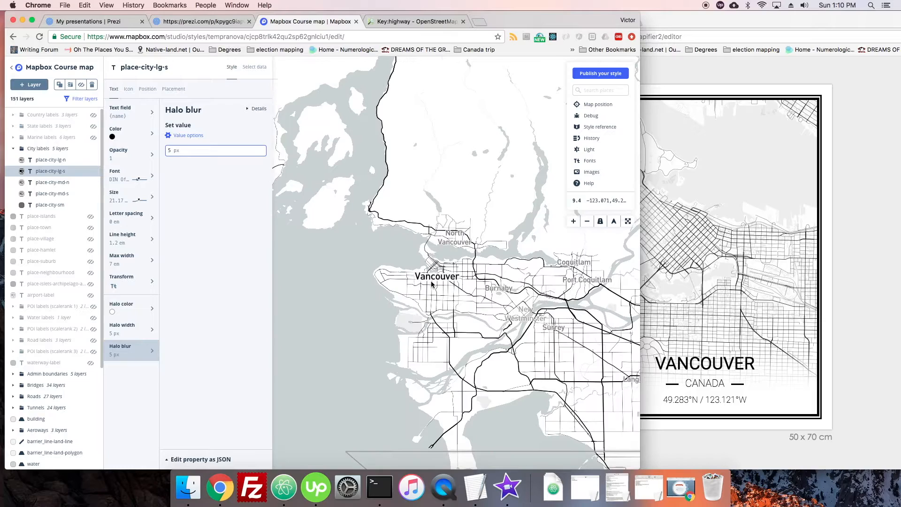
scroll(431, 283, "up", 1)
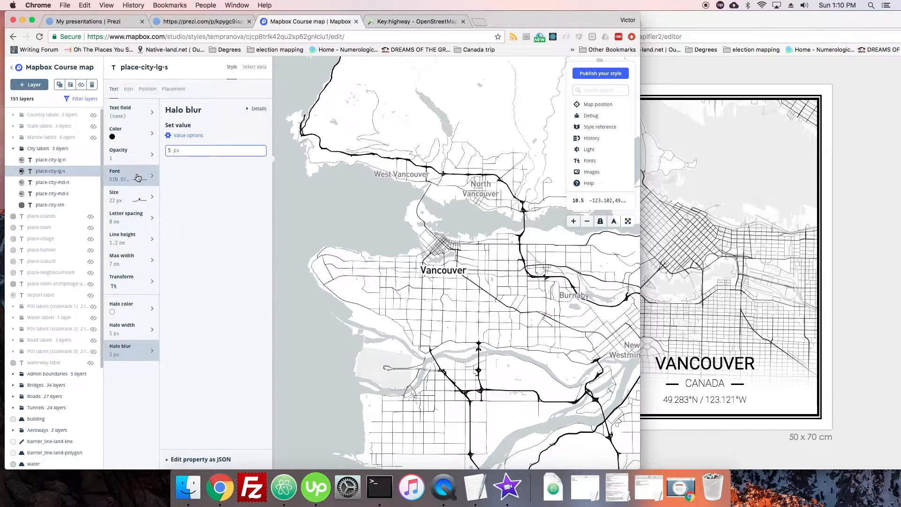
left_click(134, 320)
left_click(172, 151)
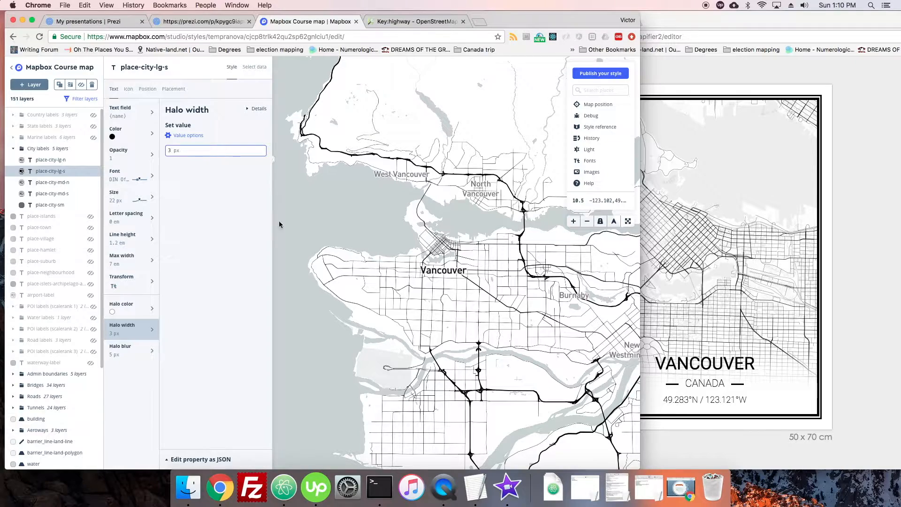
scroll(439, 281, "down", 2)
scroll(439, 282, "up", 4)
key("BackSpace")
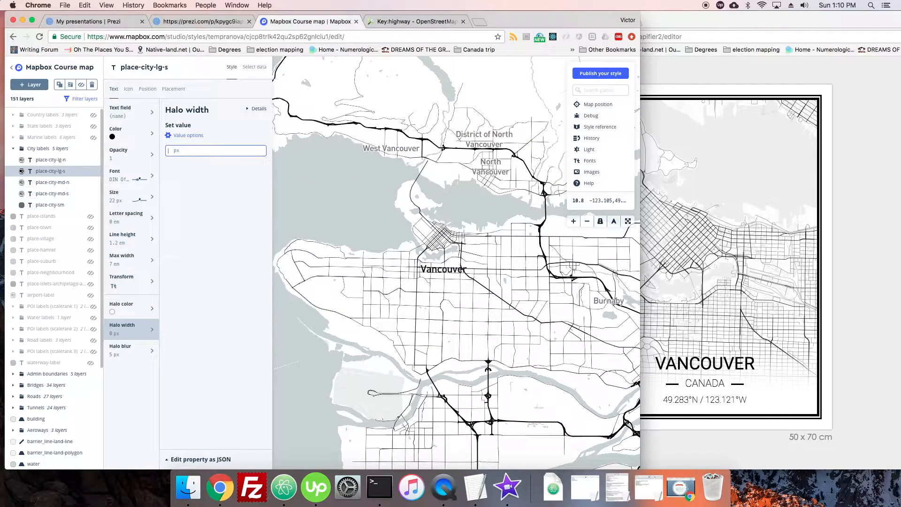
left_click(282, 197)
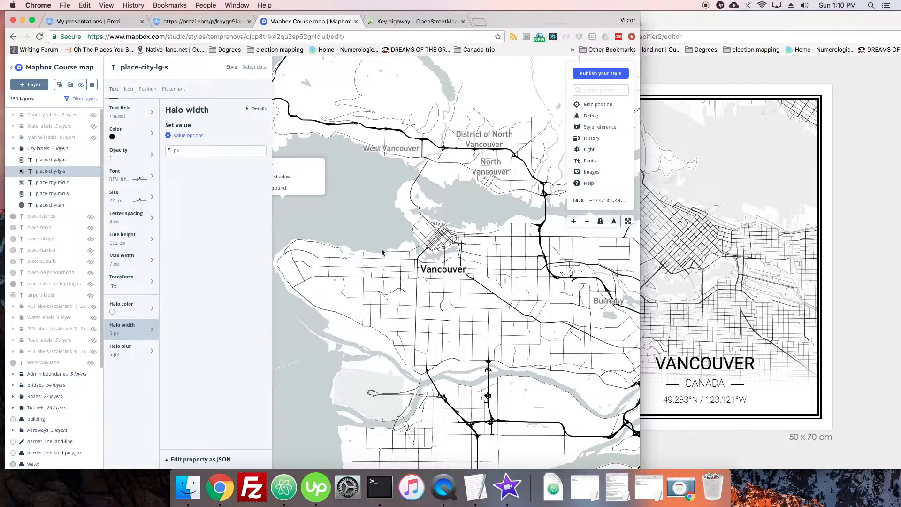
left_click(321, 262)
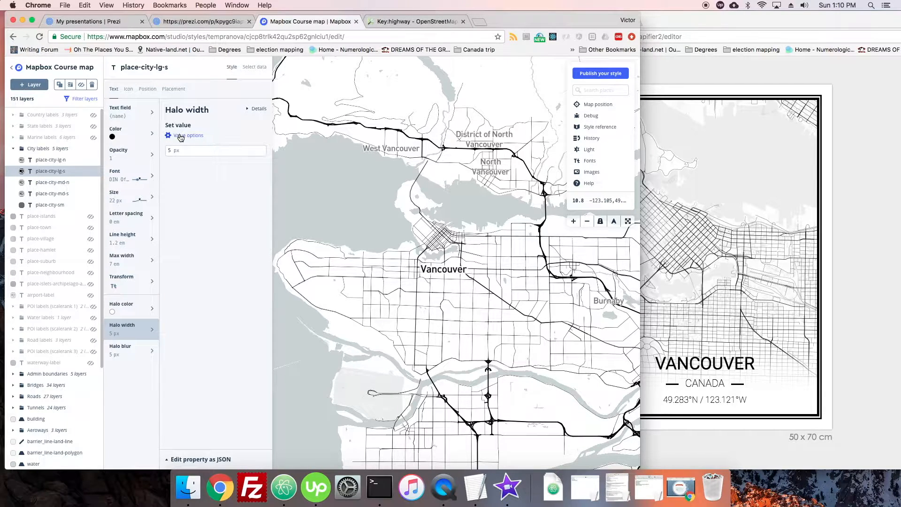
Toggle the visibility of the place-city-md-n, place-city-md-s and place-city-sm layers to find which one holds the surrounding city labels
left_click(181, 136)
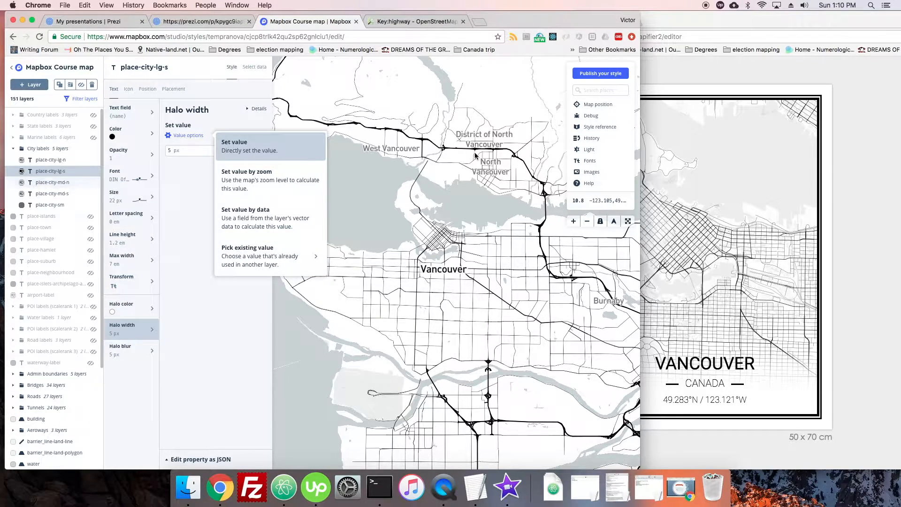
left_click(75, 182)
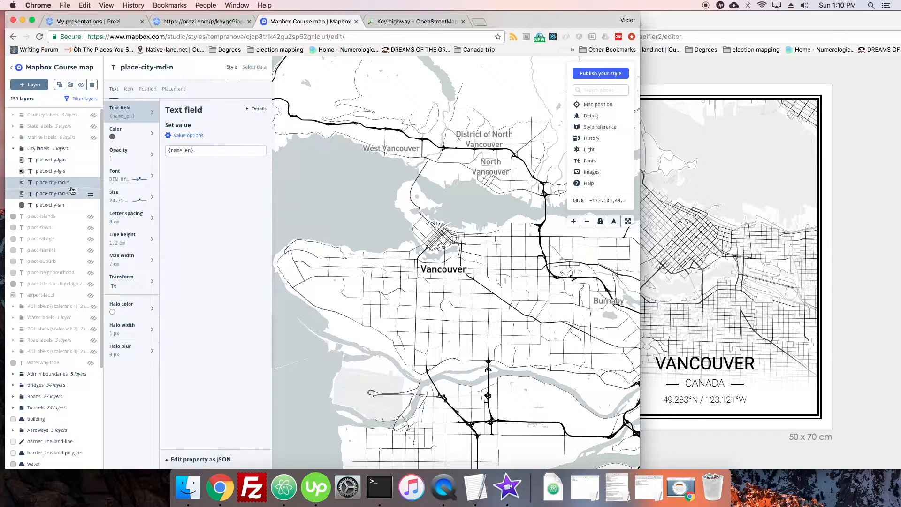
left_click(80, 84)
left_click(81, 84)
left_click(52, 184)
left_click(53, 196)
left_click(81, 85)
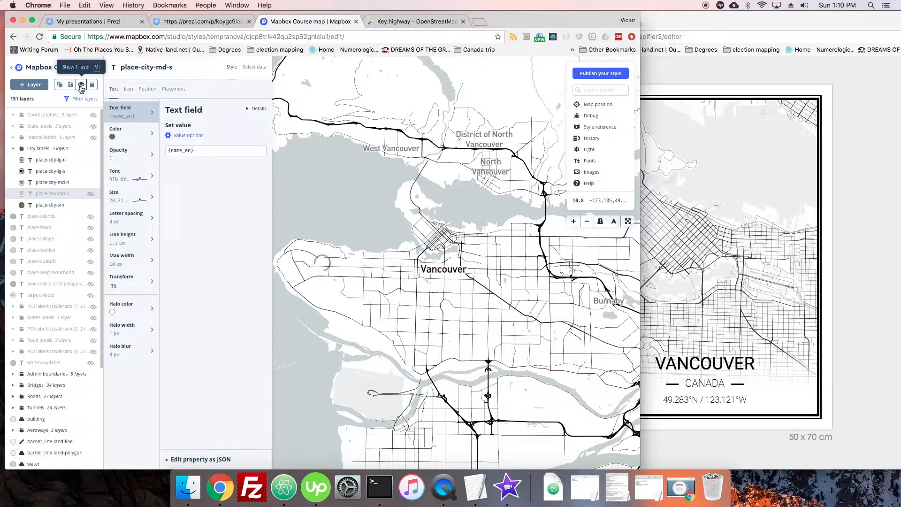
left_click(81, 85)
left_click(50, 204)
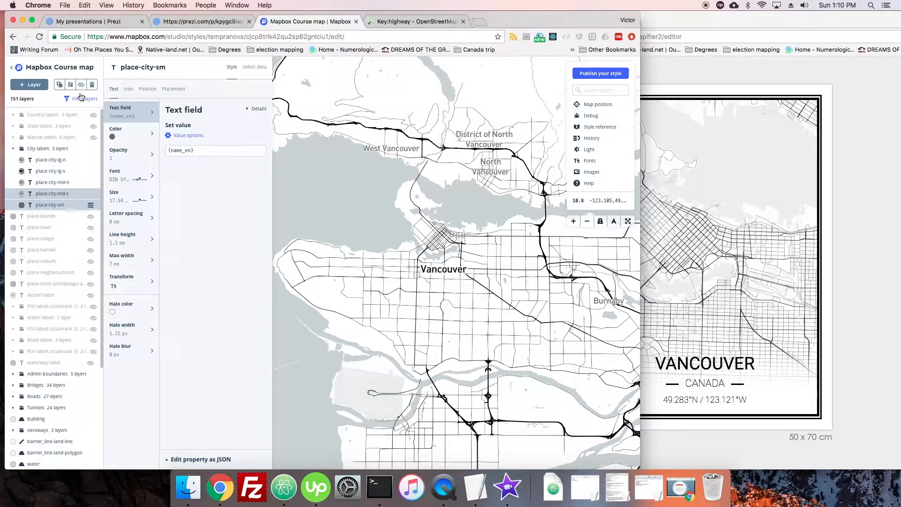
left_click(81, 85)
left_click(80, 84)
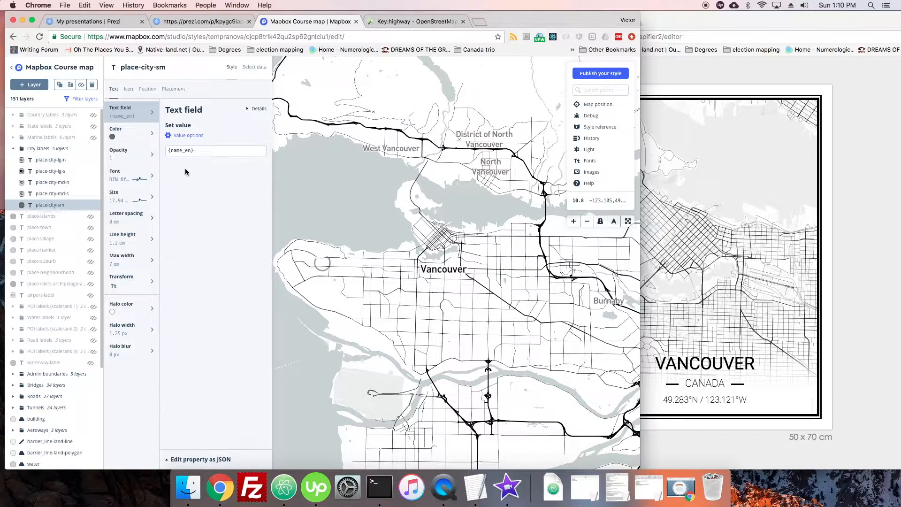
Set the place-city-sm label's text color to black by reusing the existing hsl(0, 0%, 0%) value from place-city-lg-s
left_click(122, 137)
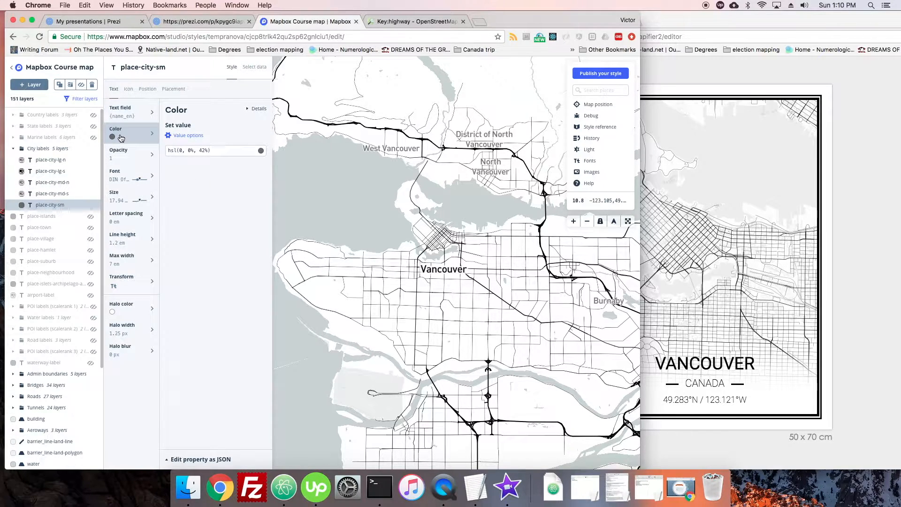
left_click(183, 136)
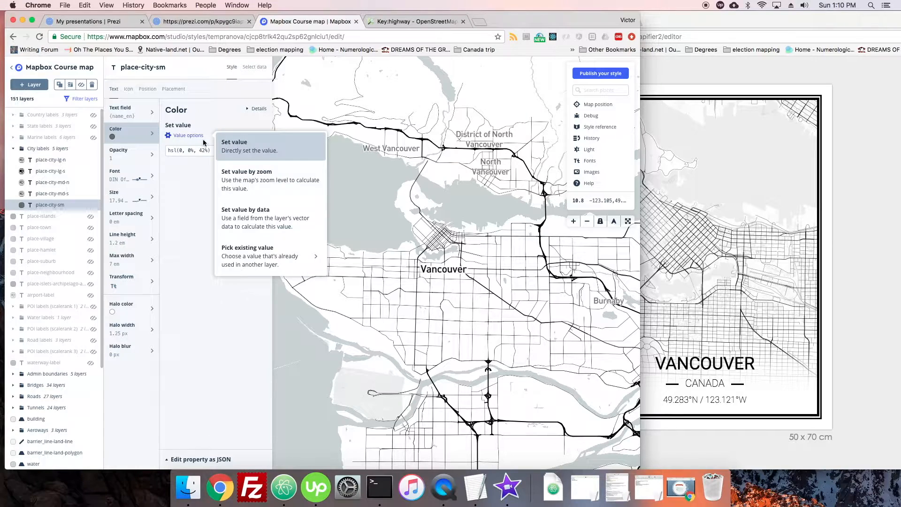
left_click(251, 255)
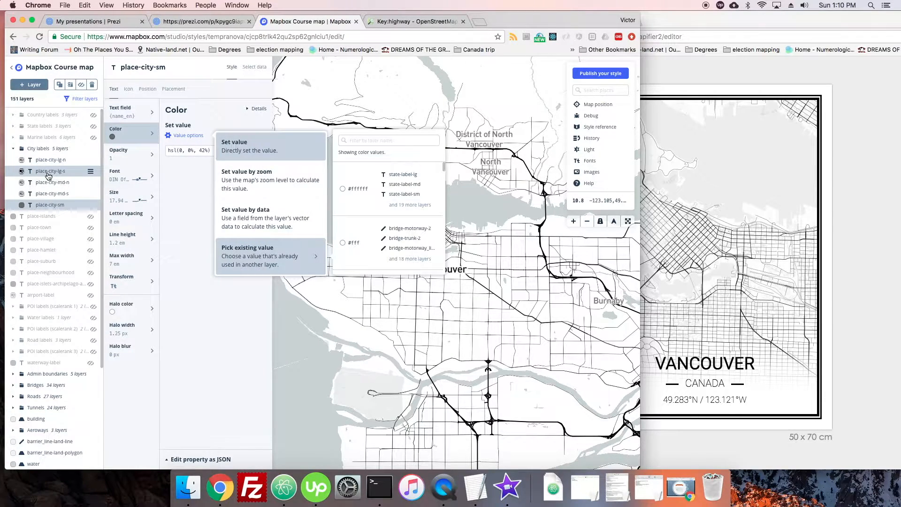
type("place-")
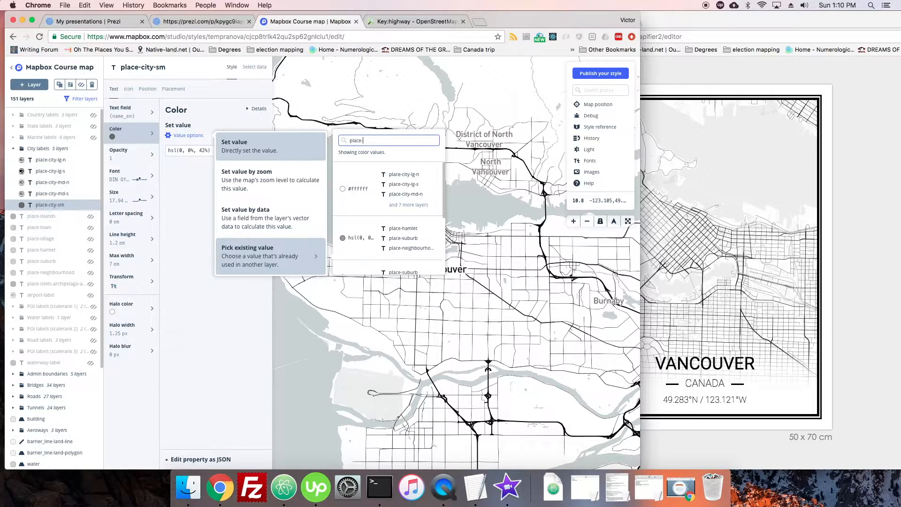
type("city-lg-")
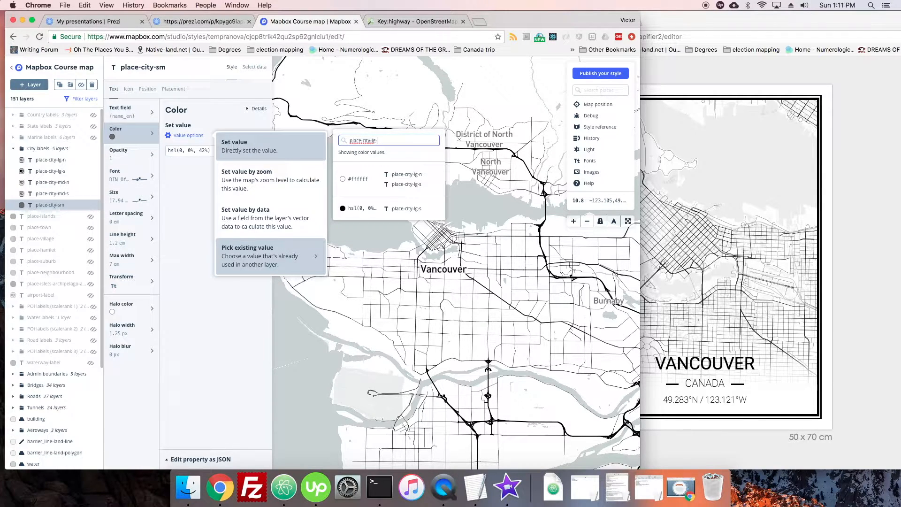
left_click(389, 209)
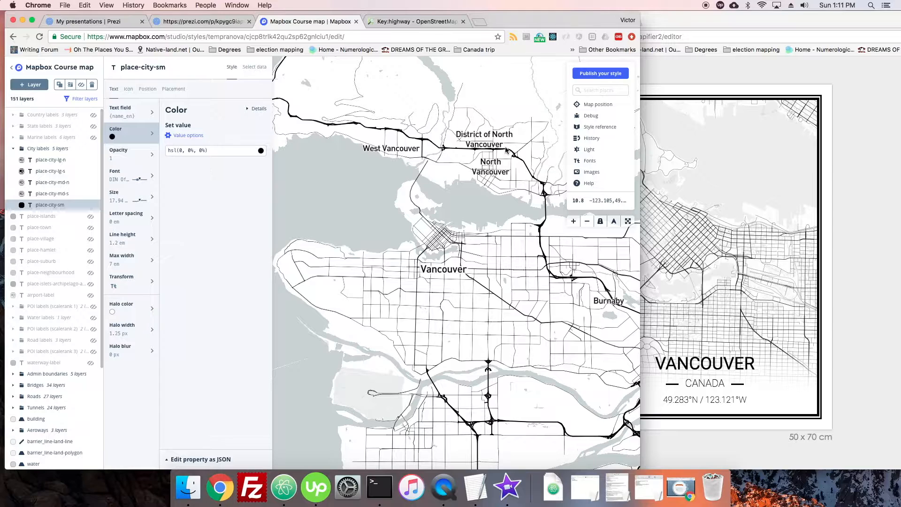
Set the place-city-sm label's halo width to 5 px by reusing the existing value from place-city-lg-s
left_click(130, 329)
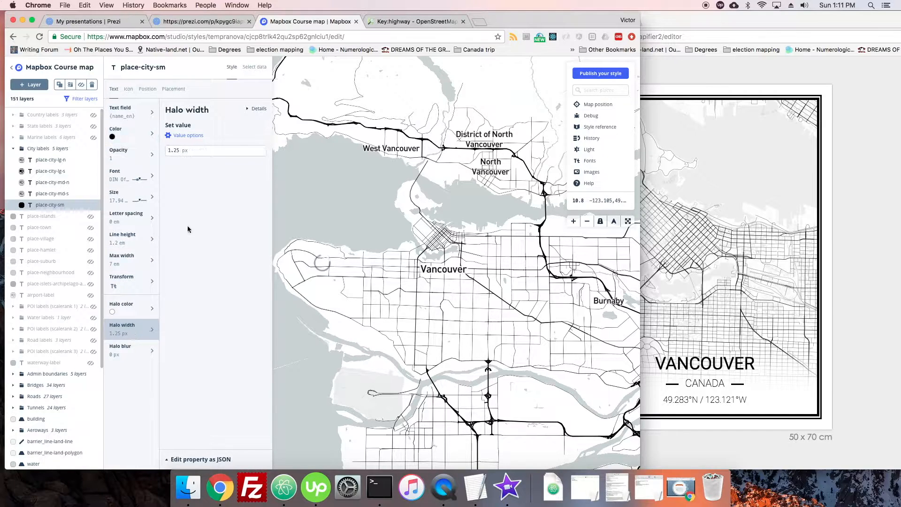
left_click(197, 137)
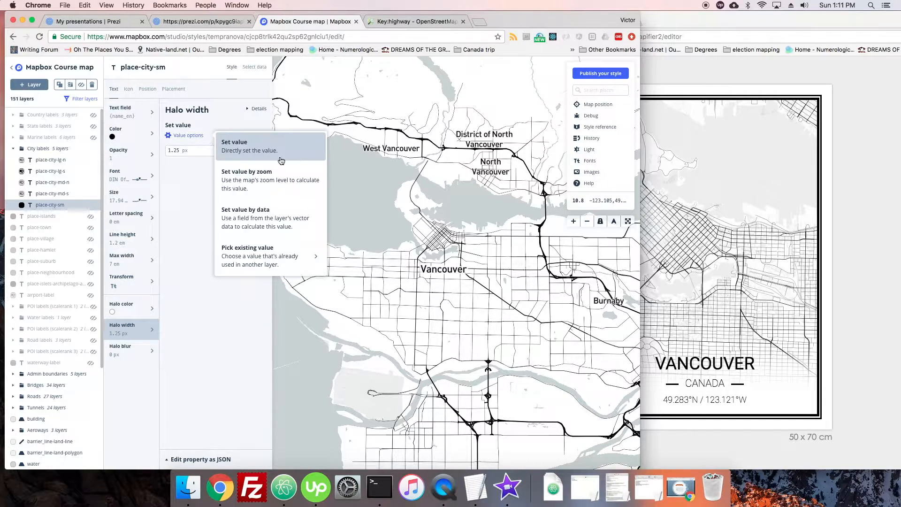
left_click(289, 248)
left_click(360, 140)
type("place-city-lg-s")
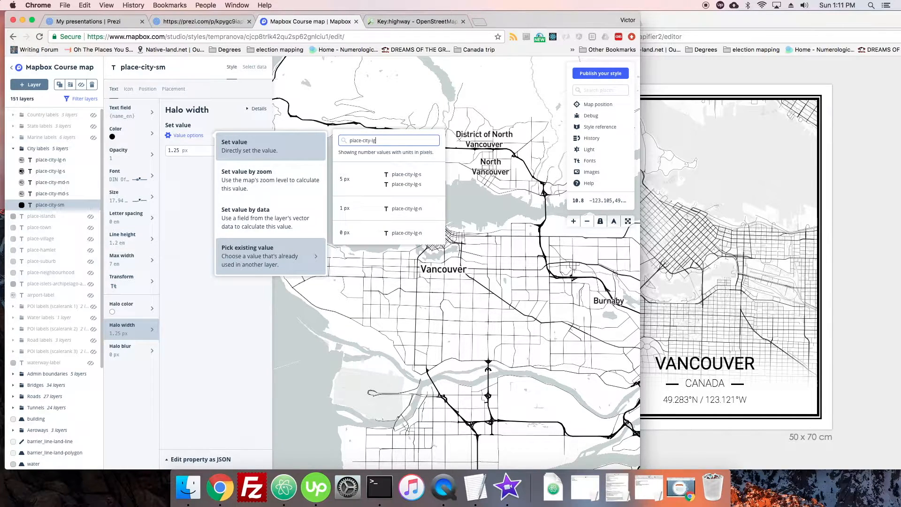
left_click(364, 183)
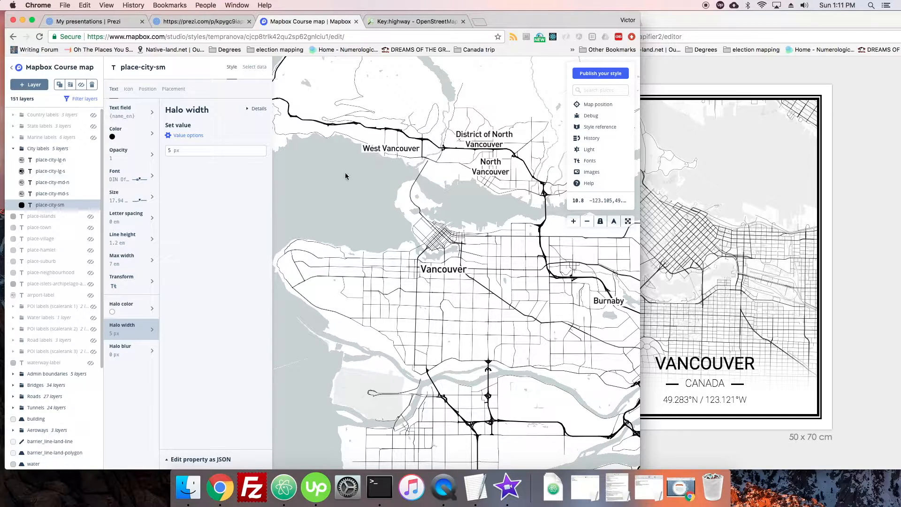
Compare with the place-city-lg-s label and set the halo blur of the place-city-sm label to 5 px
left_click(129, 350)
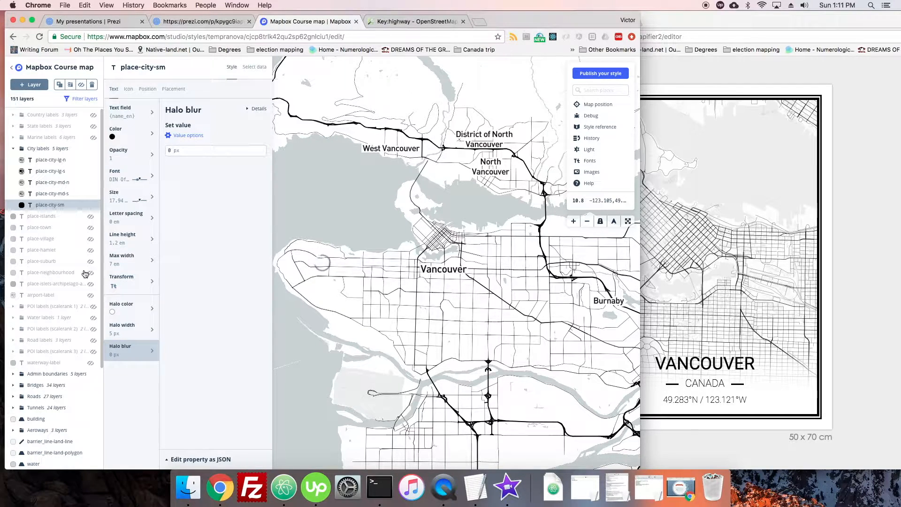
left_click(49, 171)
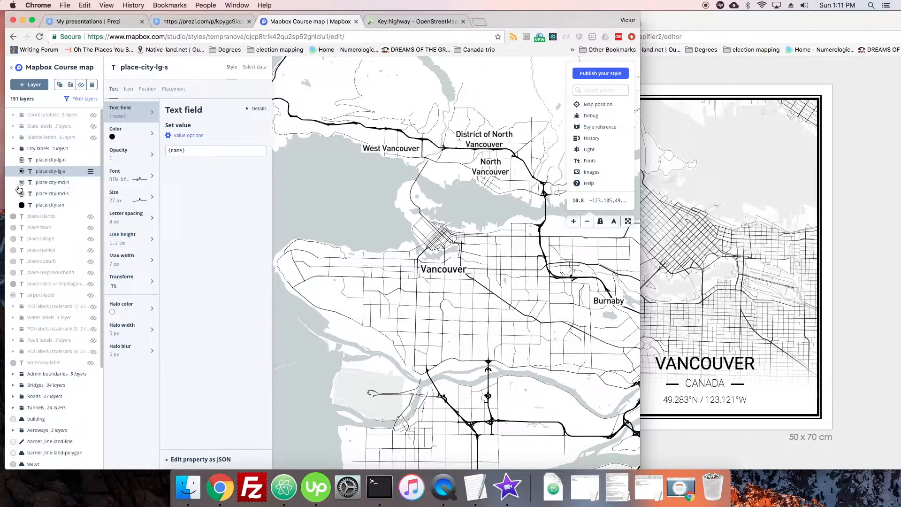
left_click(50, 205)
left_click(128, 351)
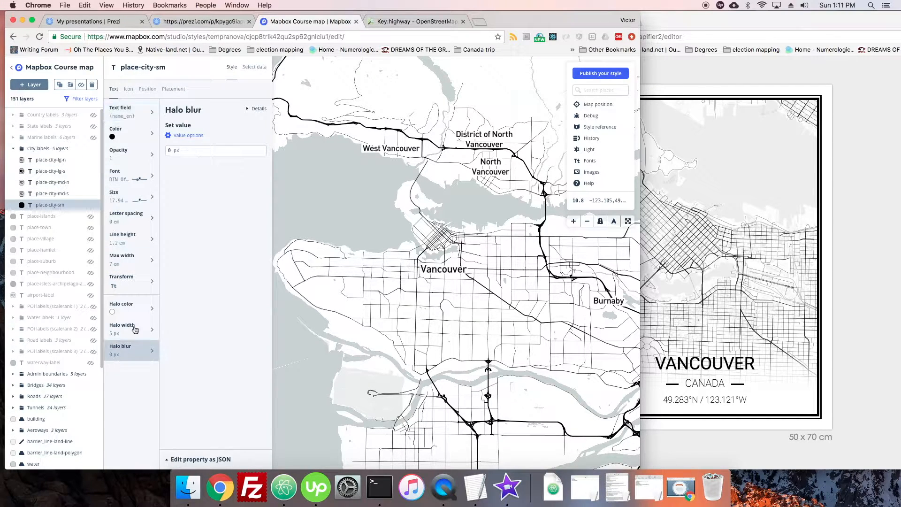
left_click(174, 151)
left_click(238, 196)
Examine the restyled city labels around Vancouver at several zoom levels
left_click_drag(382, 168, 333, 196)
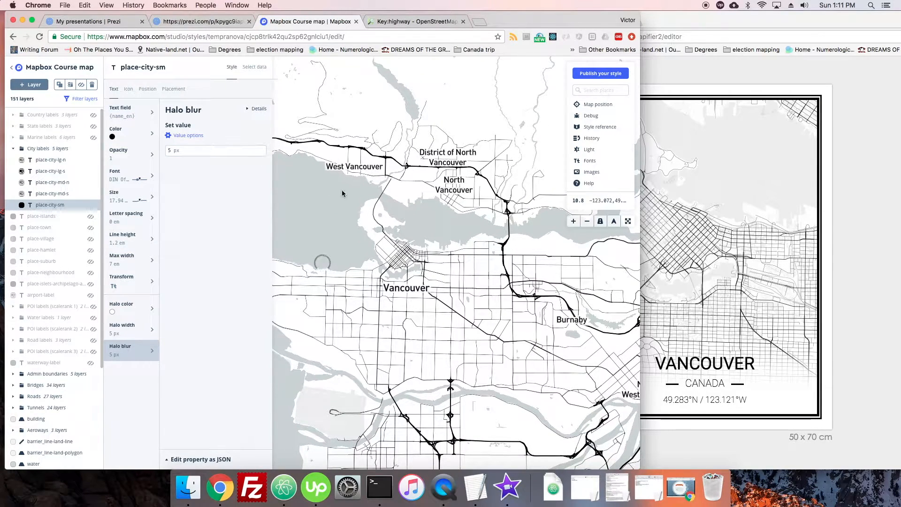
scroll(365, 254, "down", 1)
scroll(352, 243, "down", 1)
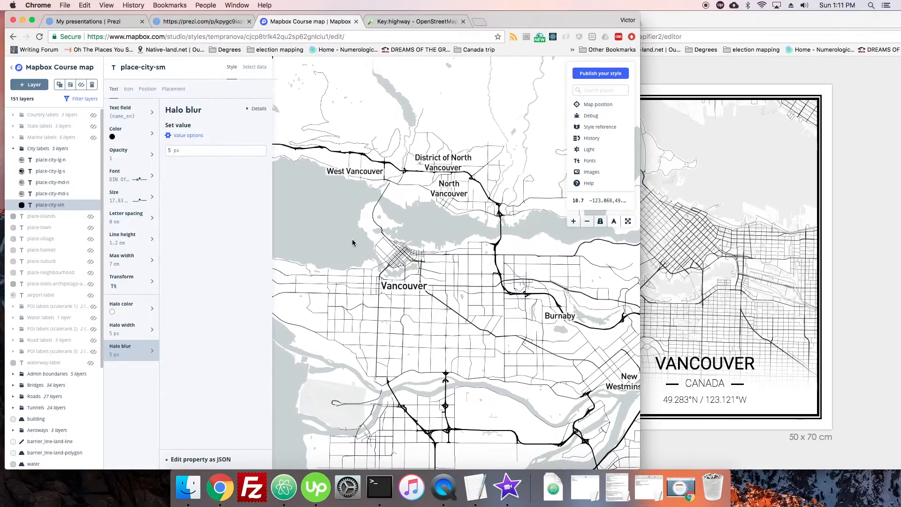
left_click_drag(353, 243, 373, 250)
scroll(456, 205, "down", 3)
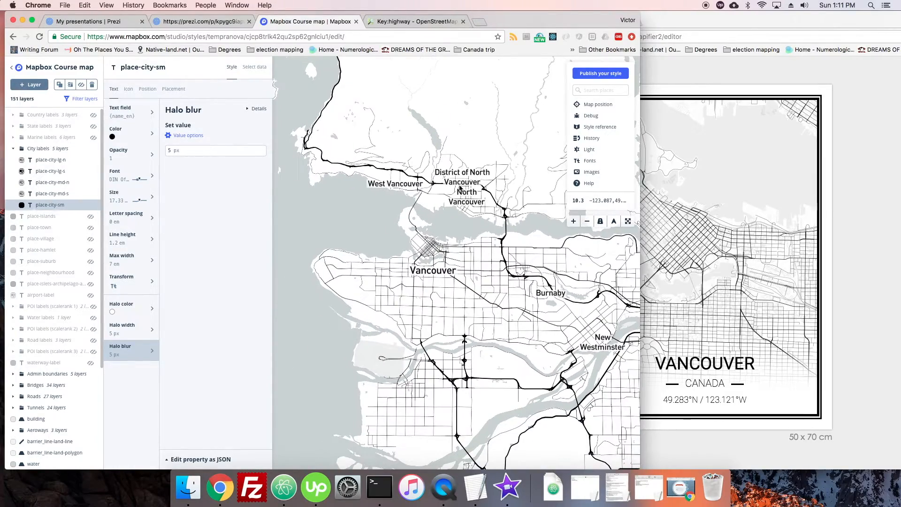
scroll(395, 225, "up", 2)
scroll(396, 180, "up", 4)
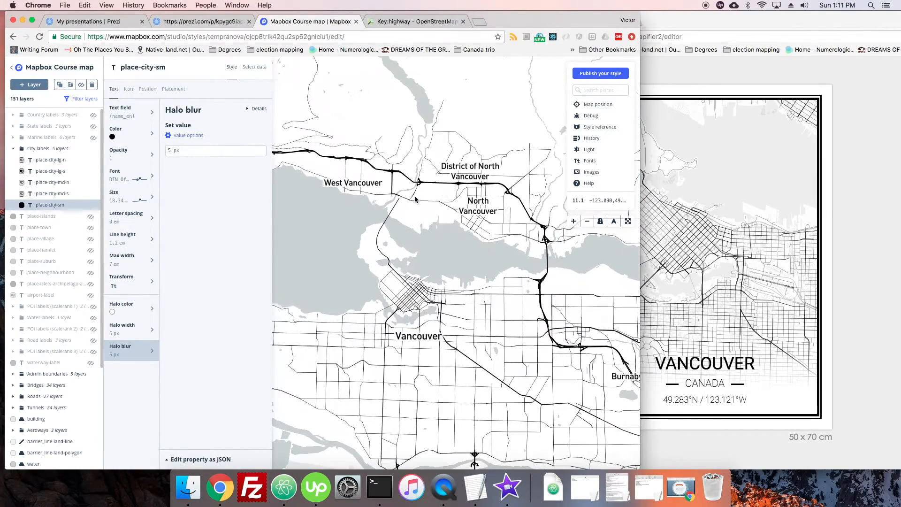
Try a text size of 11 px at the zoom 14 stop of the place-city-sm label, and set it to 18 px
left_click(121, 195)
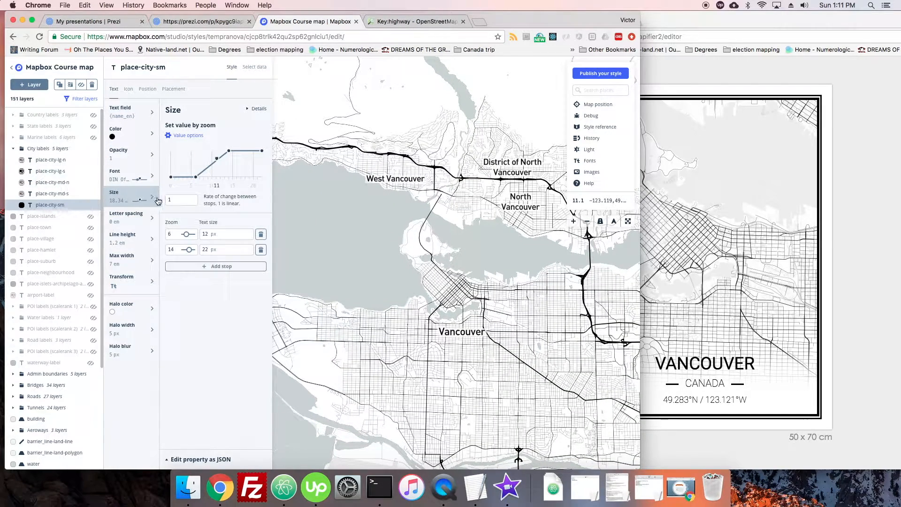
left_click_drag(427, 256, 408, 243)
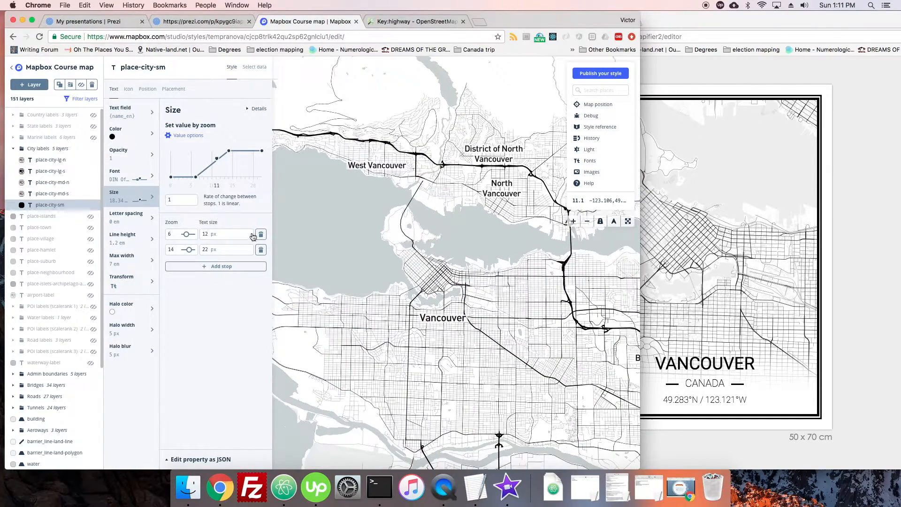
double_click(207, 250)
type("11")
left_click(203, 235)
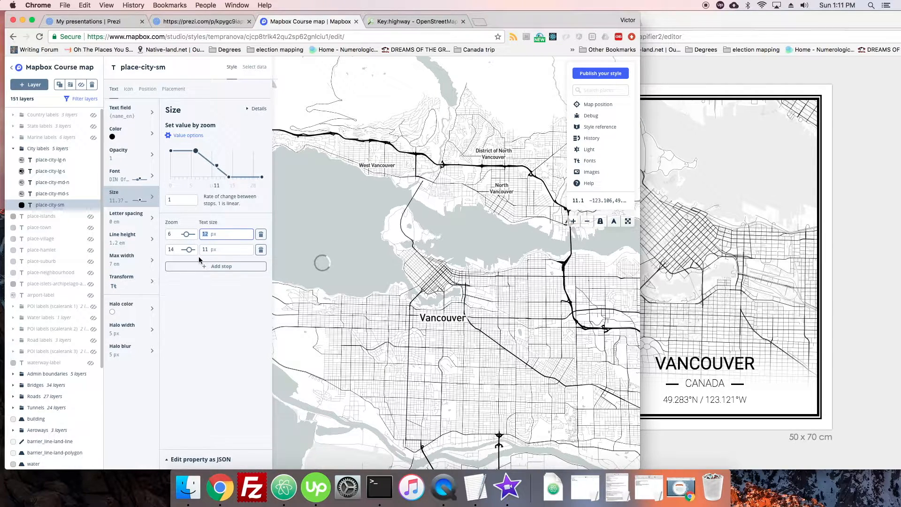
double_click(207, 250)
type("18")
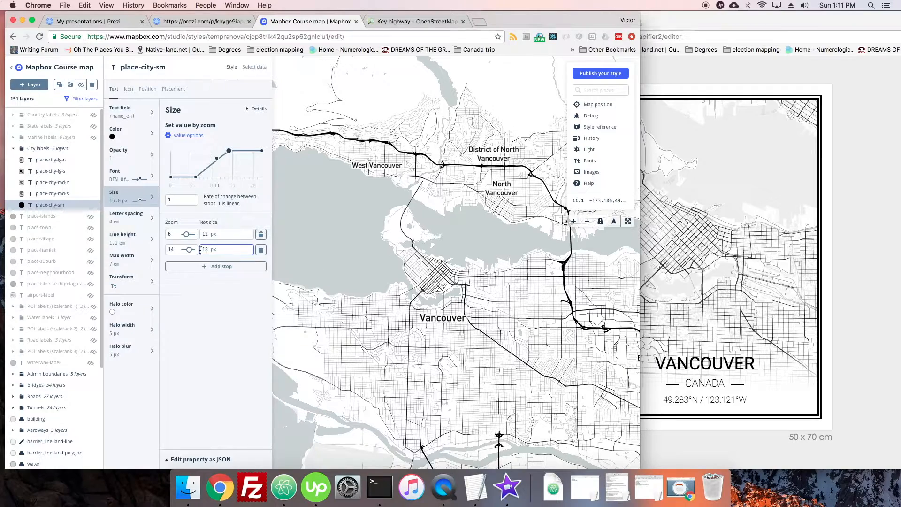
scroll(374, 268, "down", 3)
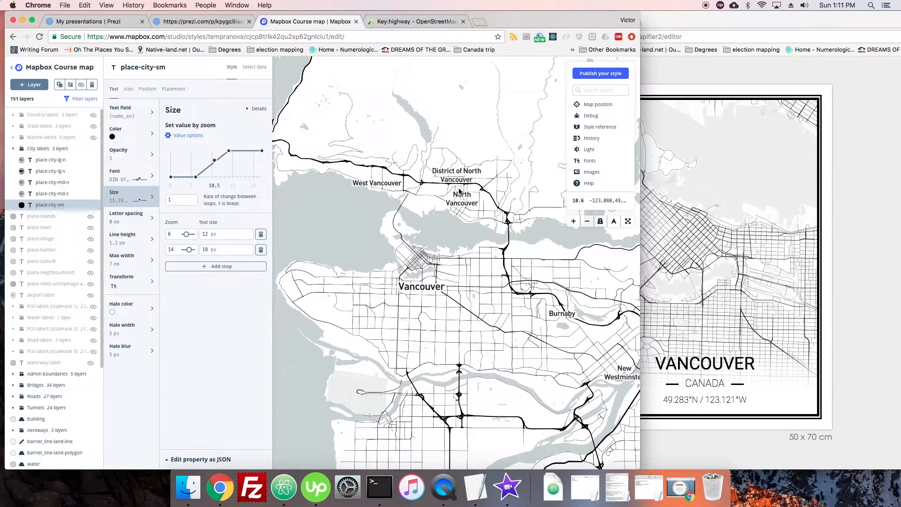
scroll(366, 285, "up", 2)
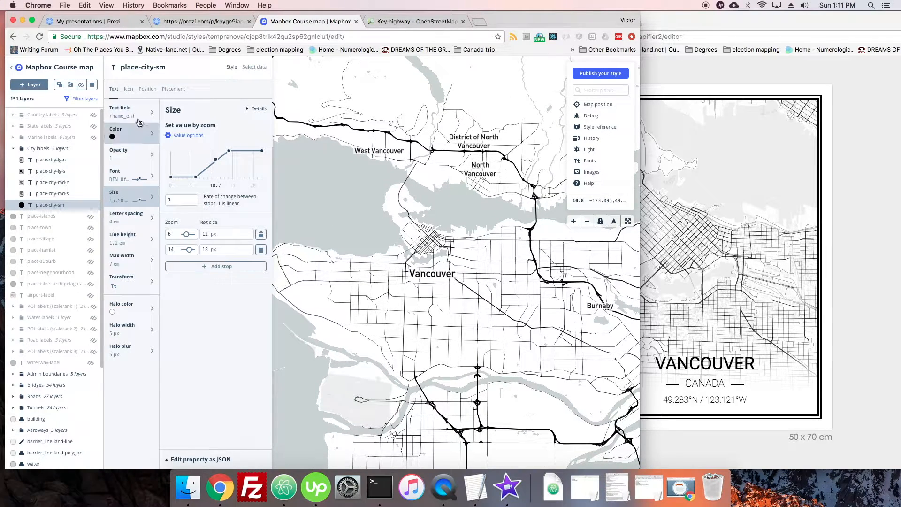
Open the icon image settings of the place-city-sm label and download the Maki icon set from the Maki Icons site
left_click(128, 91)
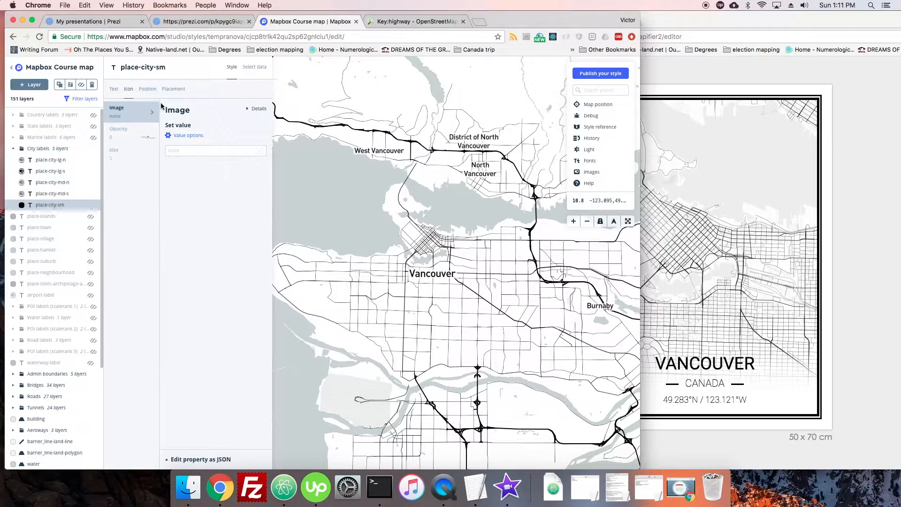
left_click(184, 151)
left_click(297, 200)
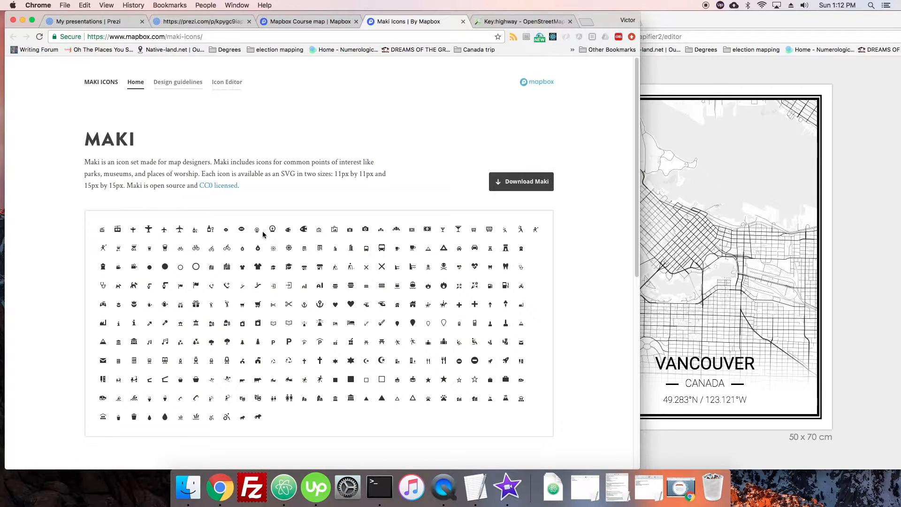
left_click(504, 183)
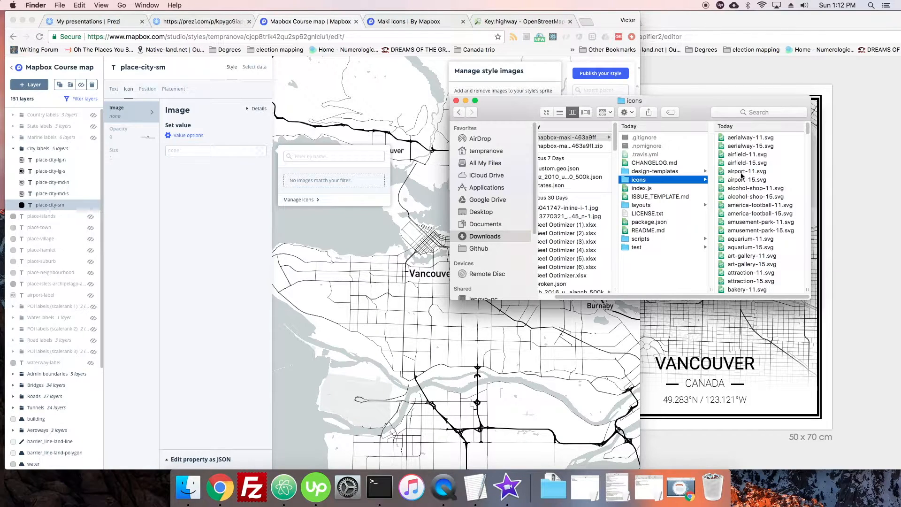
Browse the icons folder of the downloaded Maki set and select attraction-15.svg
left_click(746, 171)
scroll(663, 241, "down", 1)
scroll(664, 240, "down", 3)
left_click(662, 188)
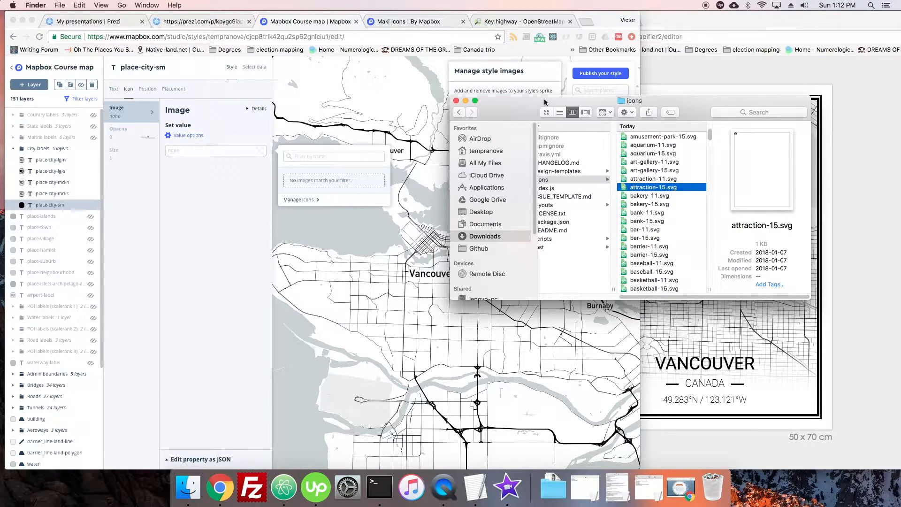
Upload attraction-15.svg from the Maki icons folder to the map style's images
left_click_drag(543, 100, 550, 182)
left_click_drag(680, 254, 492, 158)
left_click(531, 142)
left_click(504, 180)
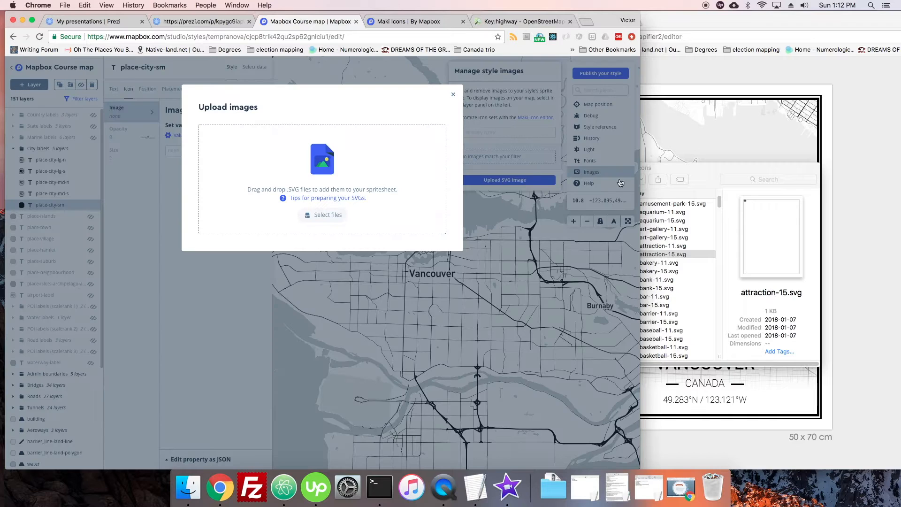
left_click(670, 257)
left_click_drag(670, 257, 342, 177)
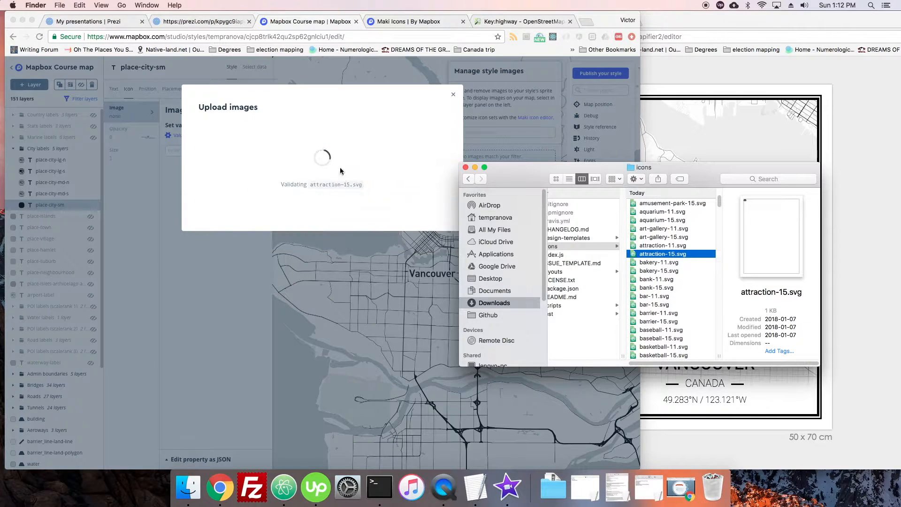
left_click(312, 111)
left_click(369, 167)
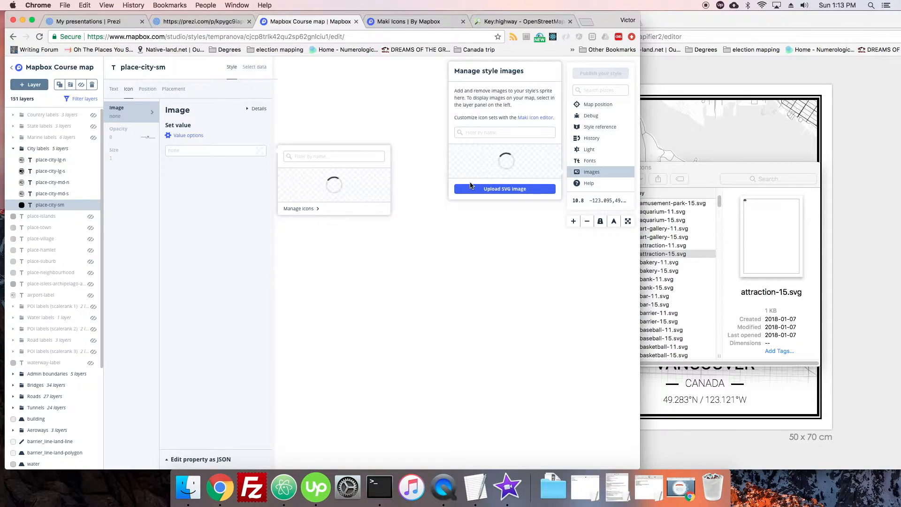
Look through the style's uploaded images and set the icon image of the place-city-sm label to hospital-11
left_click_drag(560, 158, 566, 250)
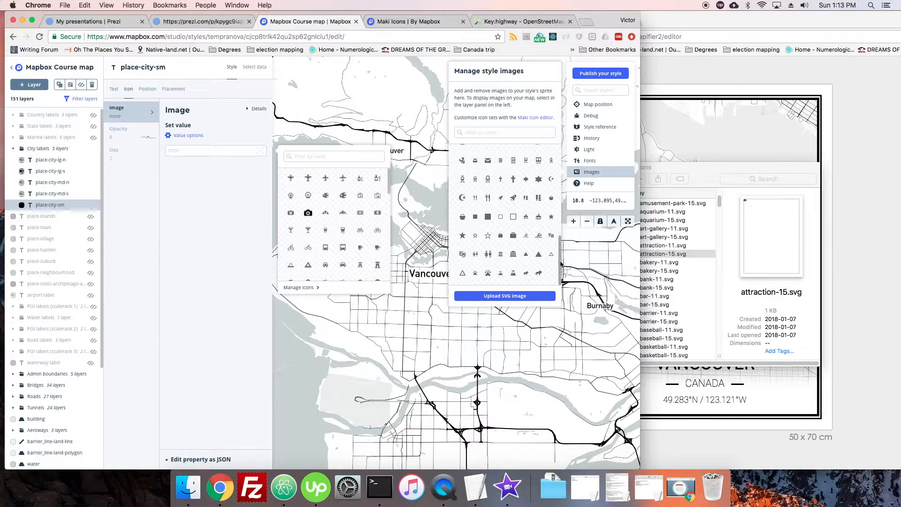
left_click_drag(561, 265, 553, 200)
scroll(554, 200, "down", 5)
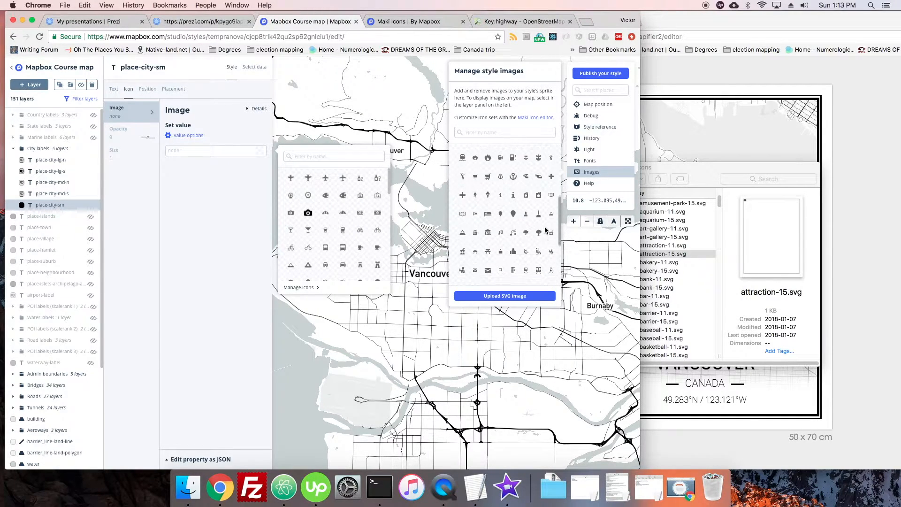
left_click(227, 181)
left_click(198, 151)
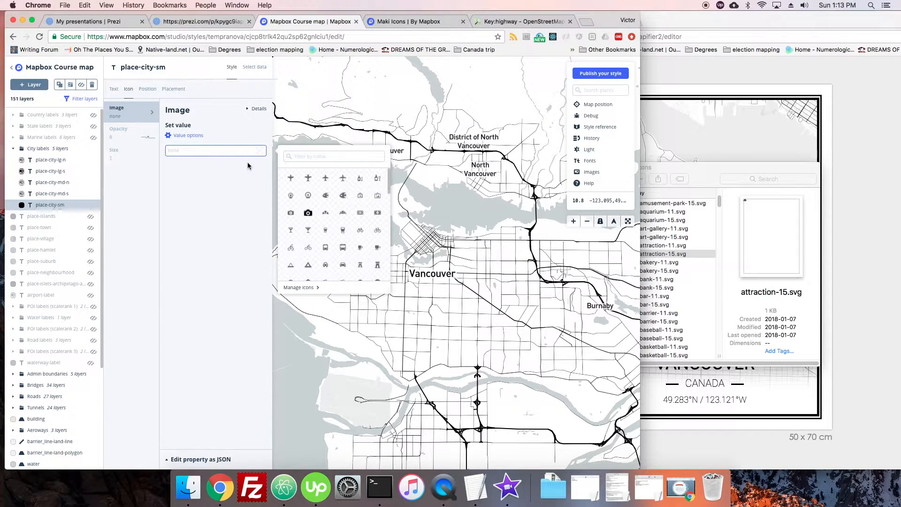
left_click_drag(390, 177, 392, 209)
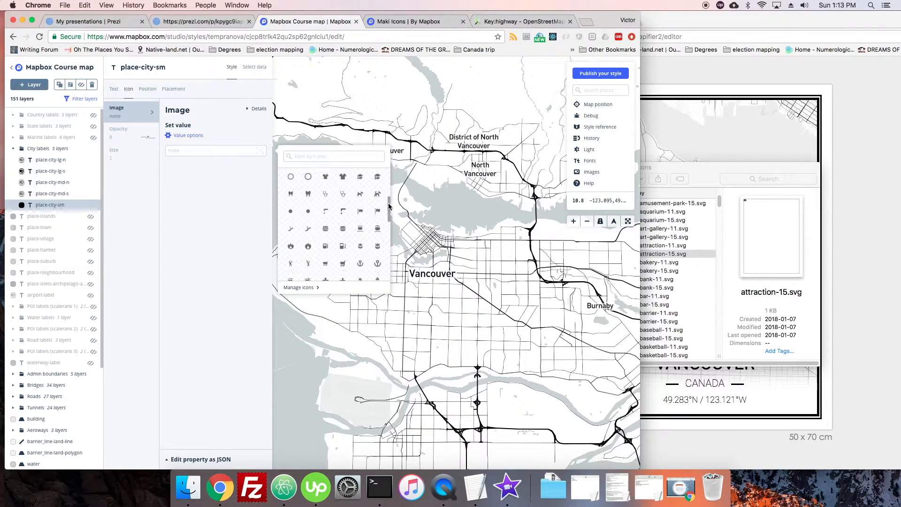
left_click(325, 270)
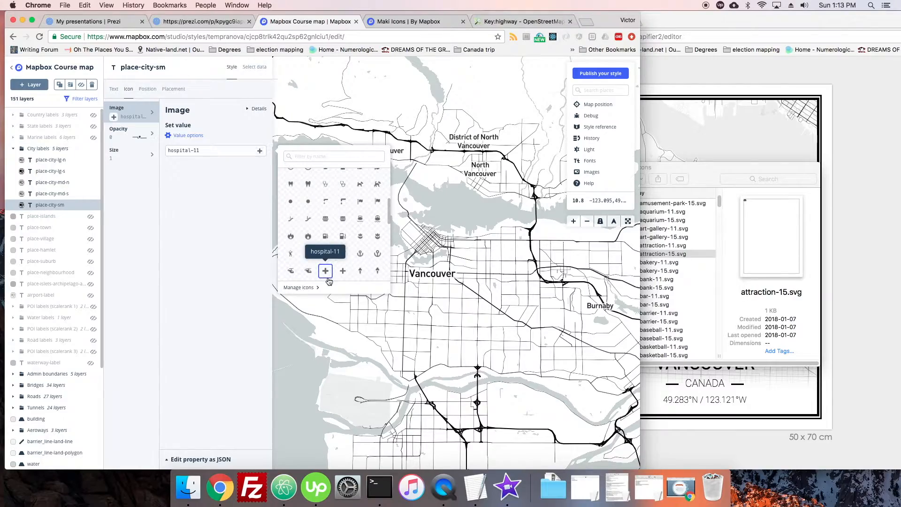
Remove the zoom 8 stop from the icon opacity of the place-city-sm label, leaving a constant opacity of 1
scroll(435, 182, "down", 5)
scroll(441, 189, "up", 5)
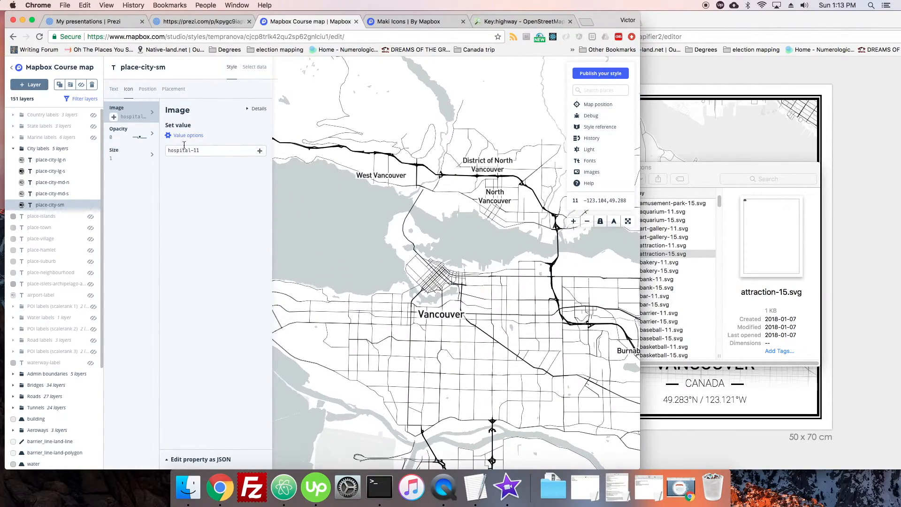
left_click(123, 133)
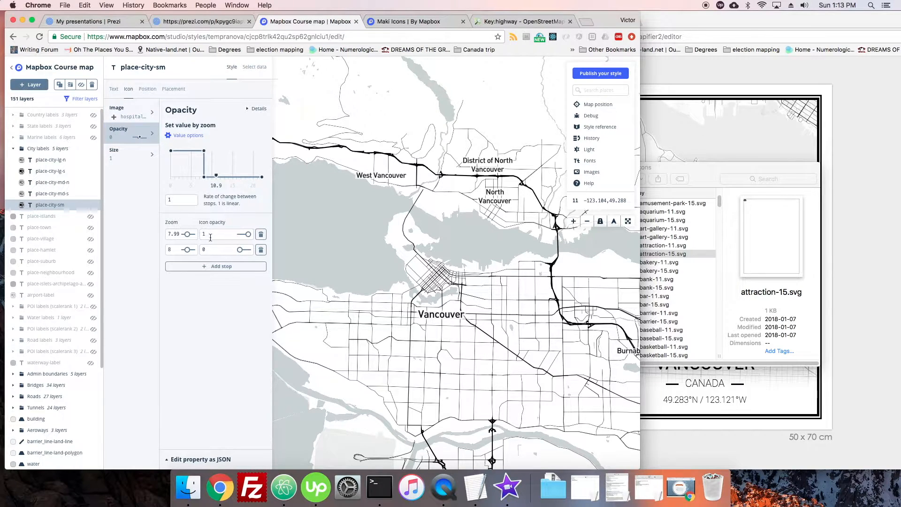
left_click(260, 250)
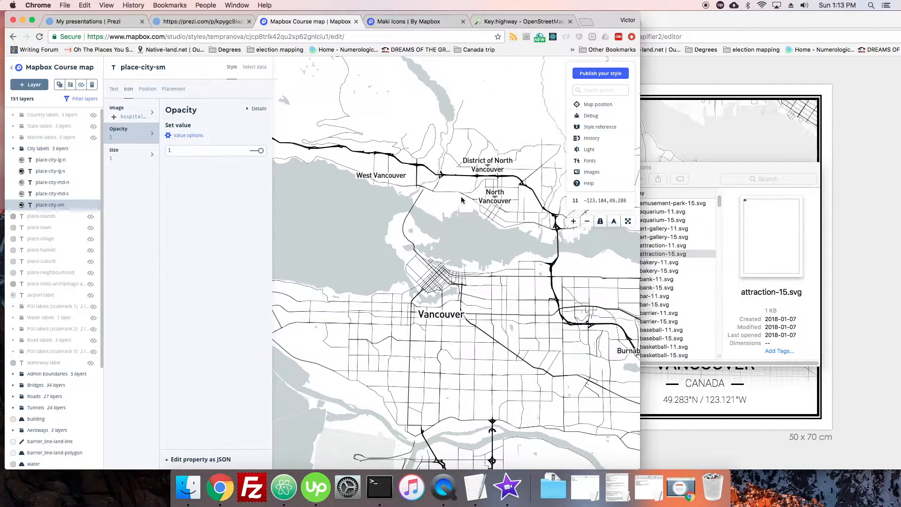
scroll(478, 180, "up", 3)
scroll(480, 179, "down", 3)
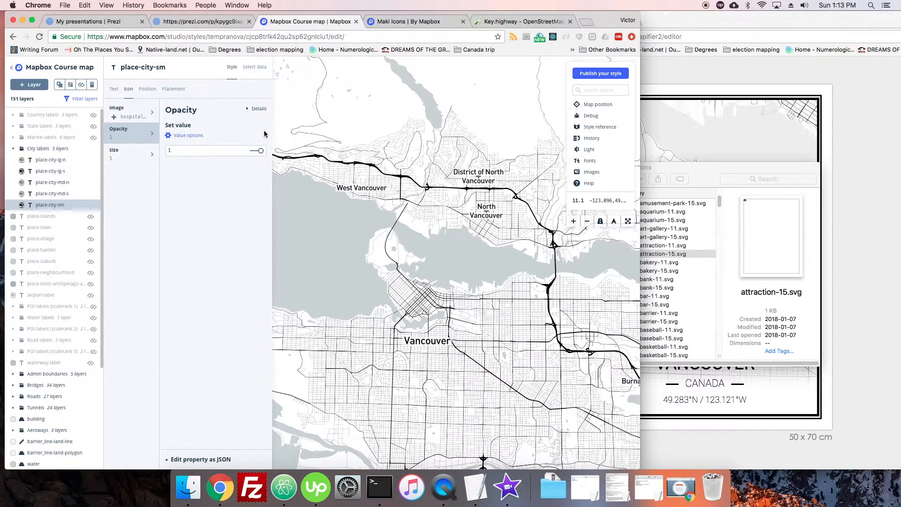
Try an icon size of 10 for the place-city-sm label, and set it back to 1
left_click(126, 155)
left_click(184, 149)
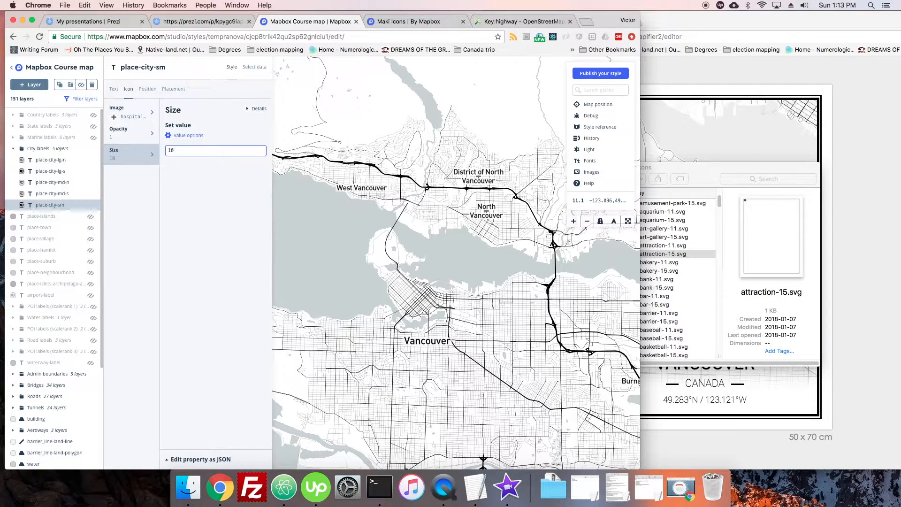
type("0")
left_click(193, 177)
scroll(430, 256, "down", 3)
scroll(427, 255, "up", 6)
left_click_drag(368, 224, 429, 245)
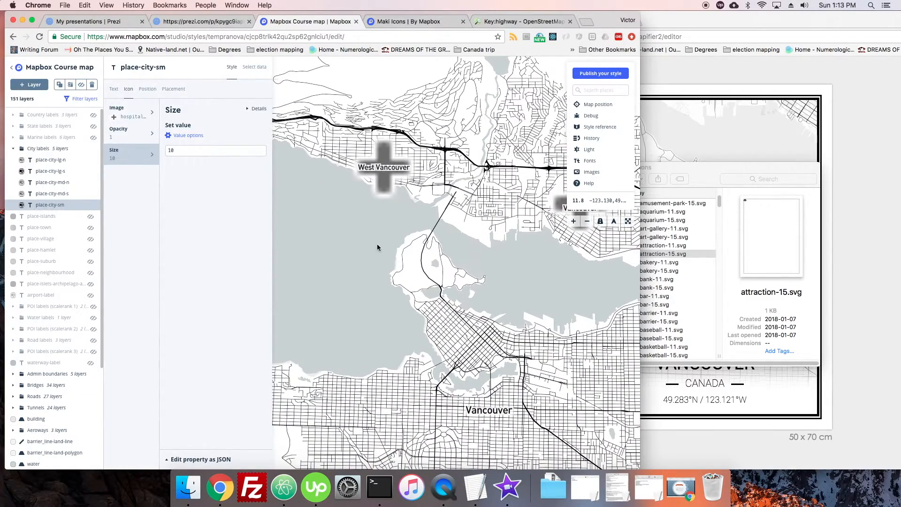
left_click(195, 149)
Set the text opacity of the place-city-sm label to 0 and check the icons on the map
left_click(113, 89)
left_click(136, 141)
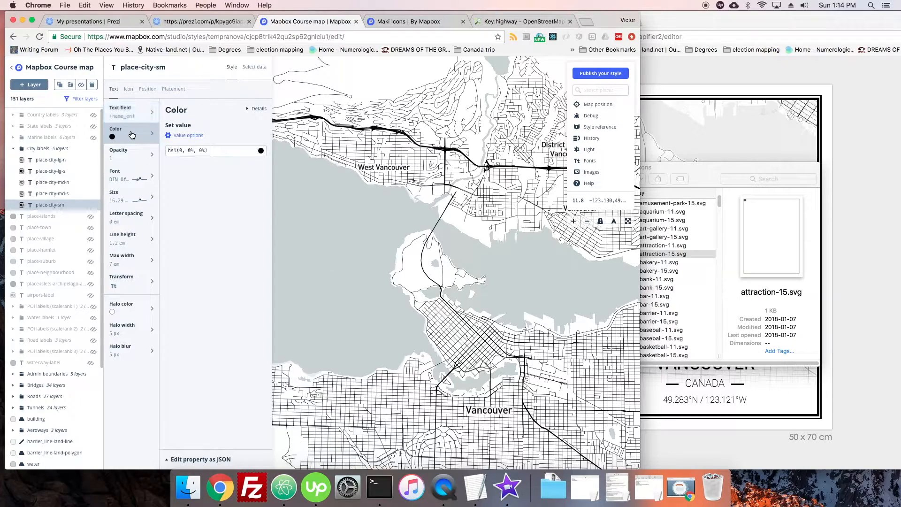
left_click(136, 155)
left_click_drag(261, 156, 252, 153)
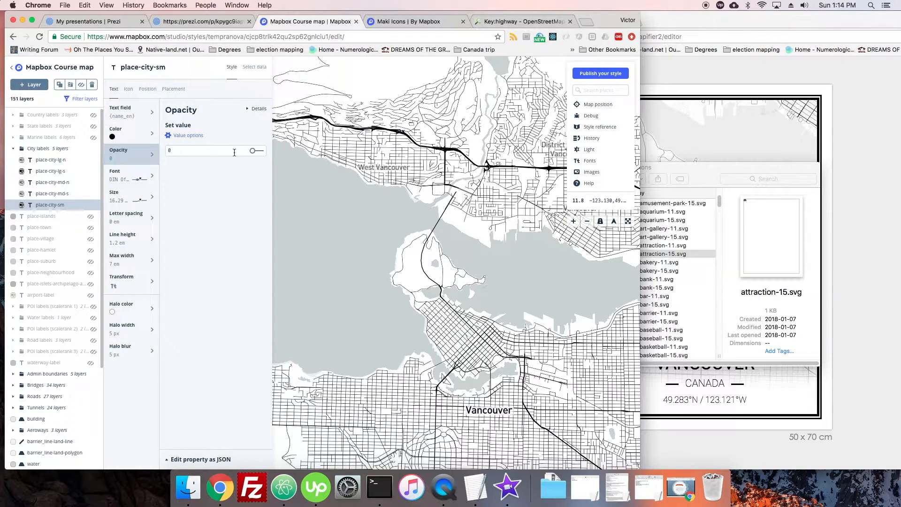
left_click_drag(479, 195, 421, 204)
scroll(421, 203, "down", 4)
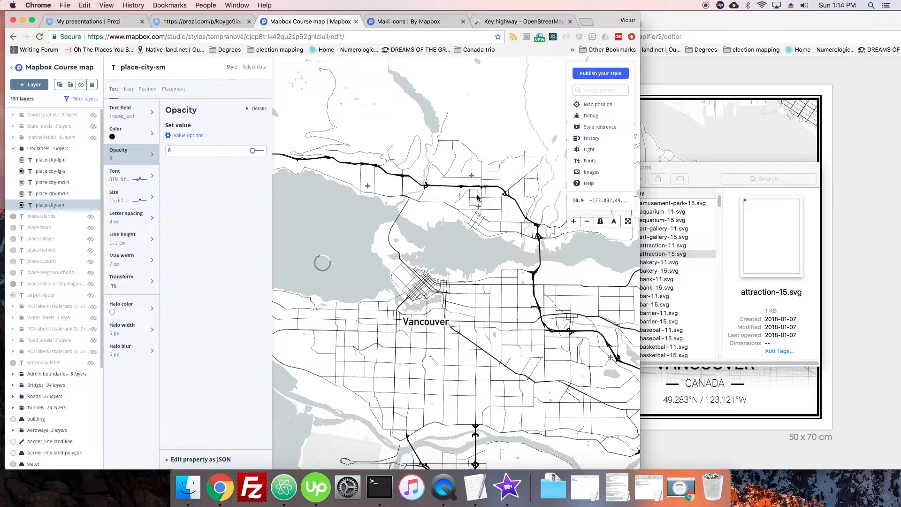
scroll(409, 195, "down", 2)
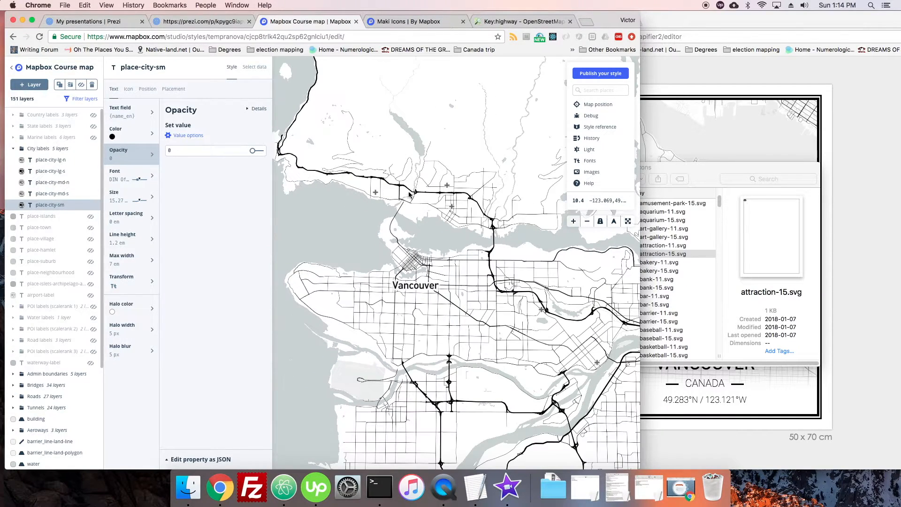
Review the icon, text and position settings of the place-city-sm label and examine its icons around Vancouver
left_click(129, 89)
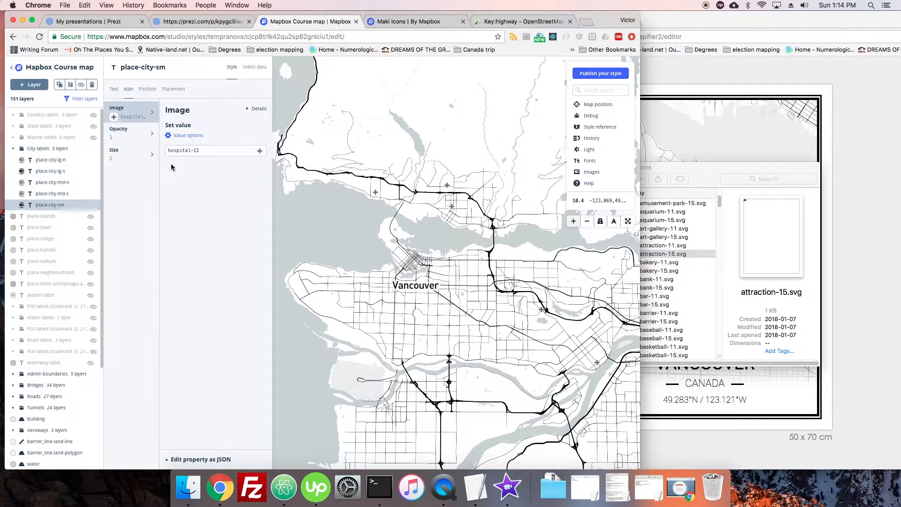
left_click(117, 90)
left_click(128, 90)
left_click(113, 93)
left_click(133, 94)
left_click(150, 90)
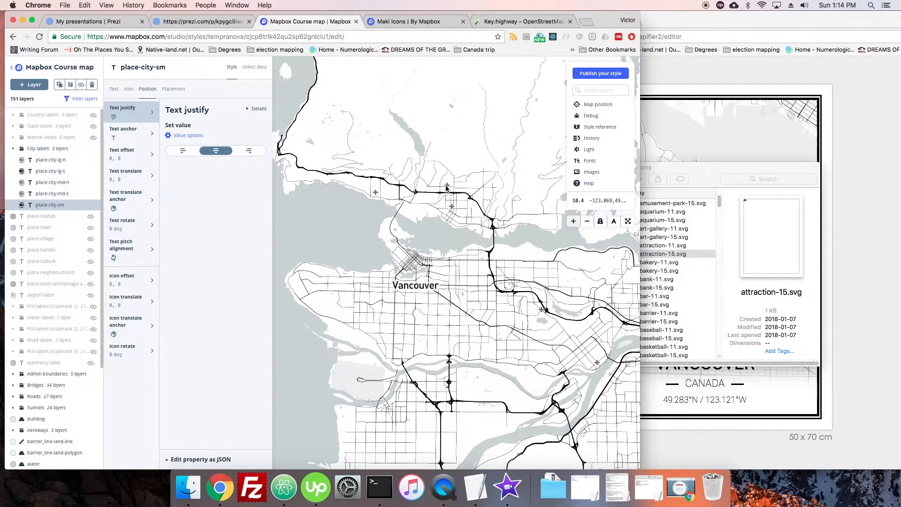
scroll(446, 188, "up", 5)
scroll(446, 182, "down", 2)
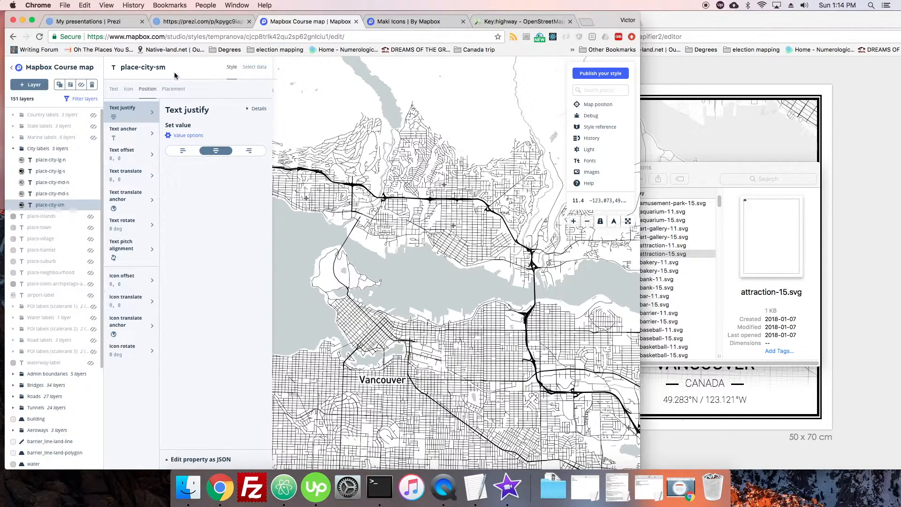
Examine the placement options of the place-city-sm label and look over the remaining layers of the style
left_click(174, 89)
scroll(134, 140, "down", 2)
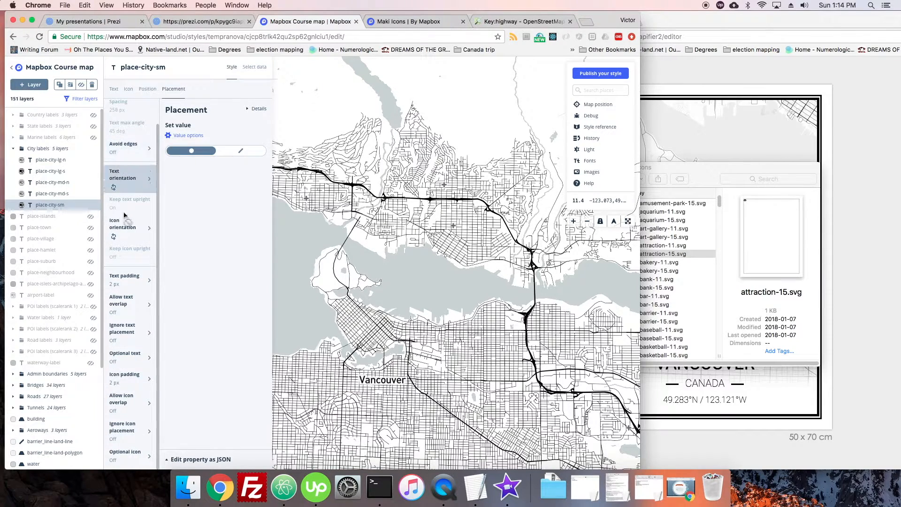
scroll(395, 235, "down", 3)
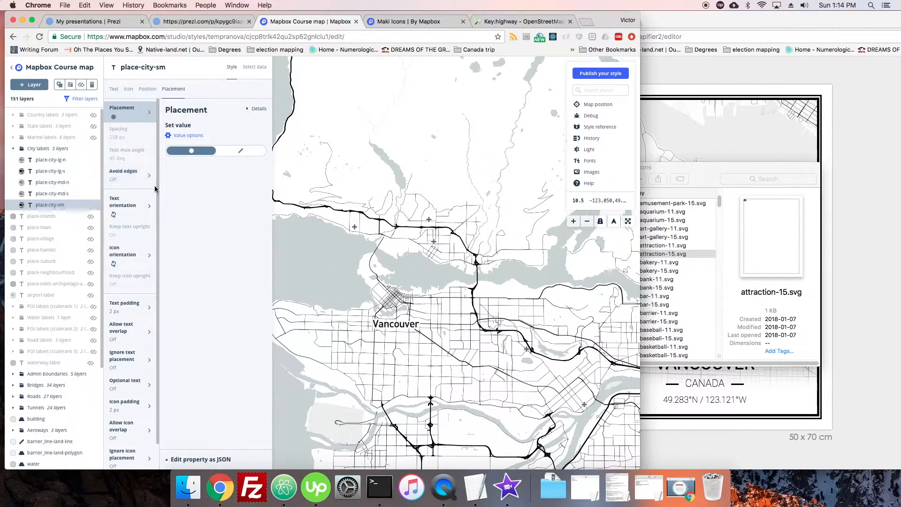
scroll(158, 191, "down", 1)
left_click(13, 149)
left_click_drag(101, 147, 308, 241)
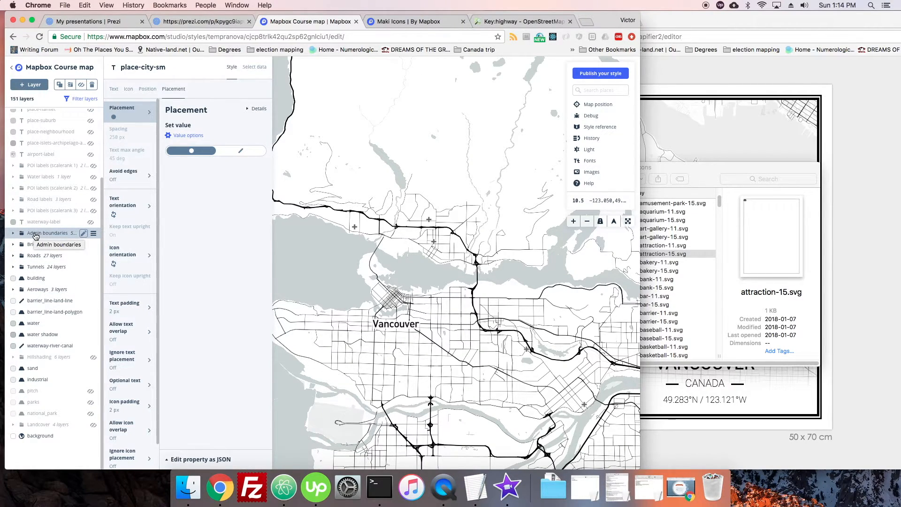
left_click_drag(332, 272, 360, 248)
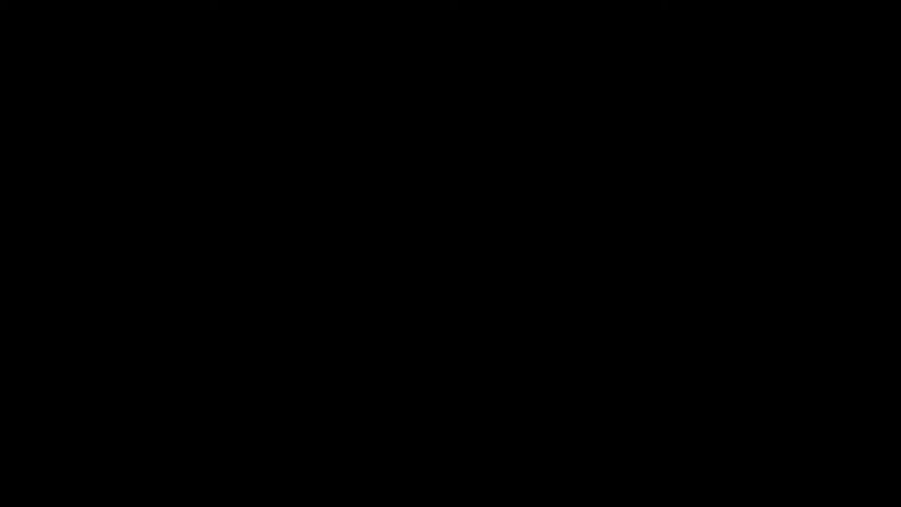